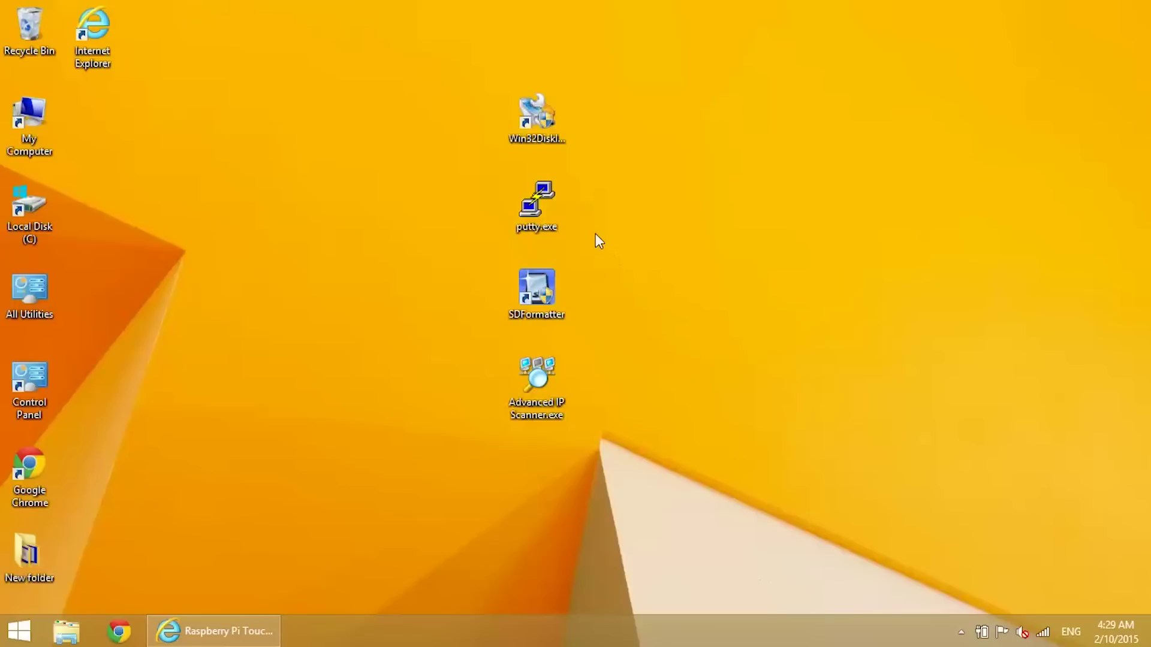
Launch PuTTY from the putty.exe icon on the desktop
{"action": "double_click", "coordinate": [541, 207]}
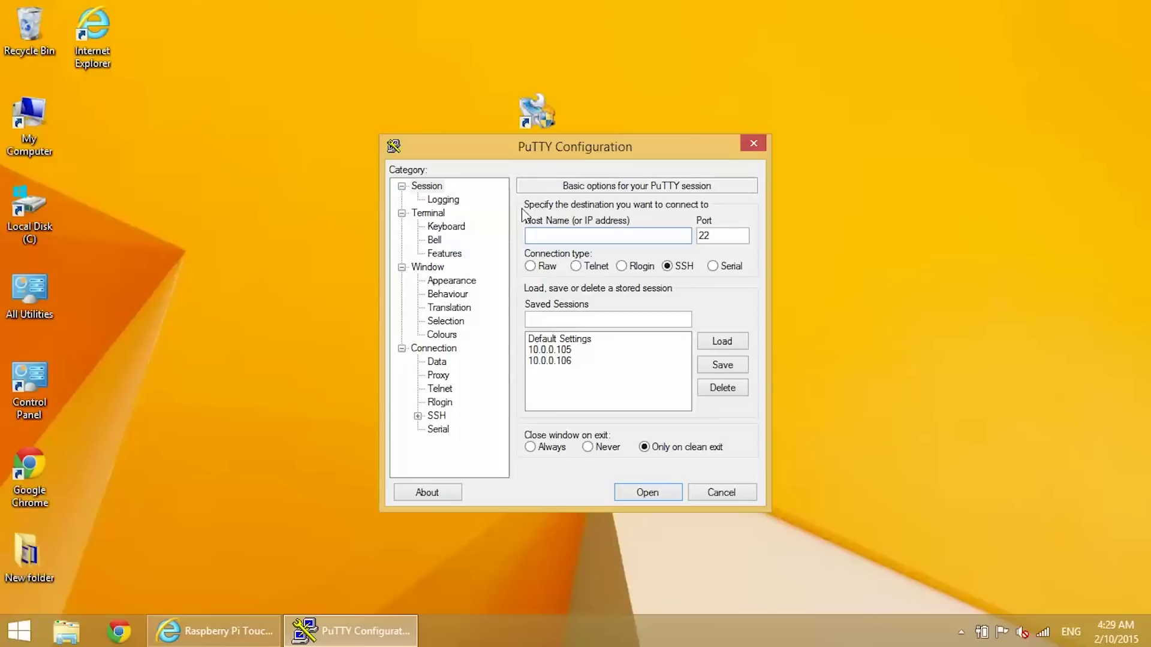
Log in to the saved 10.0.0.106 session as pi and type the command to edit /boot/cmdline.txt
{"action": "double_click", "coordinate": [547, 360]}
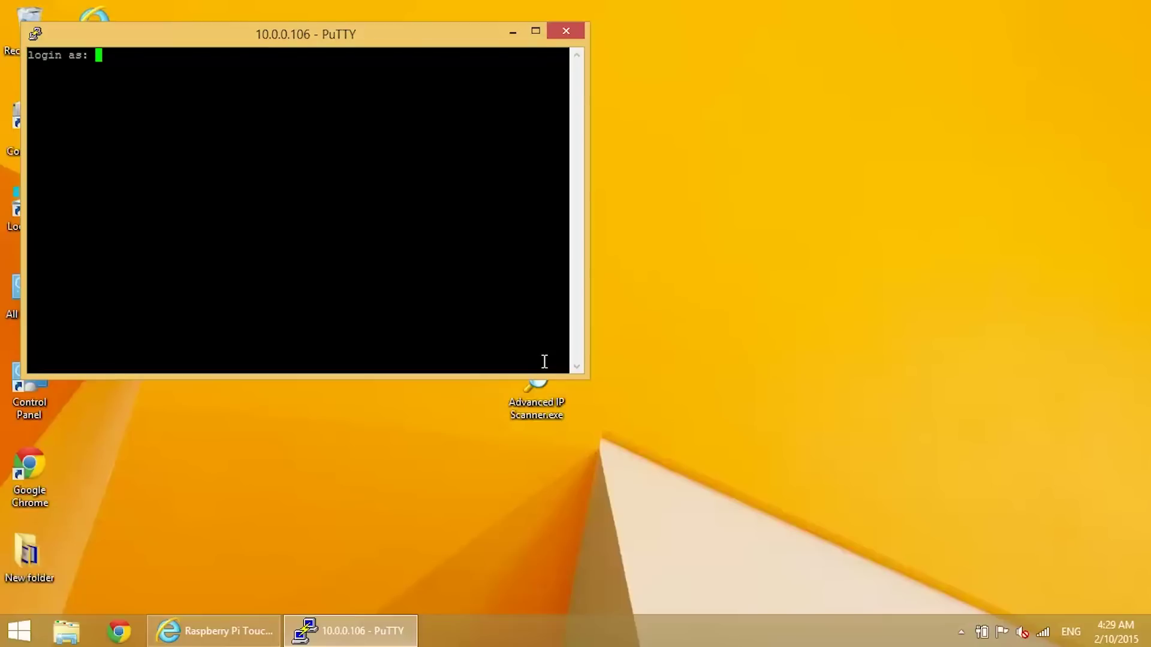
{"action": "type", "text": "pi"}
{"action": "key", "text": "Return"}
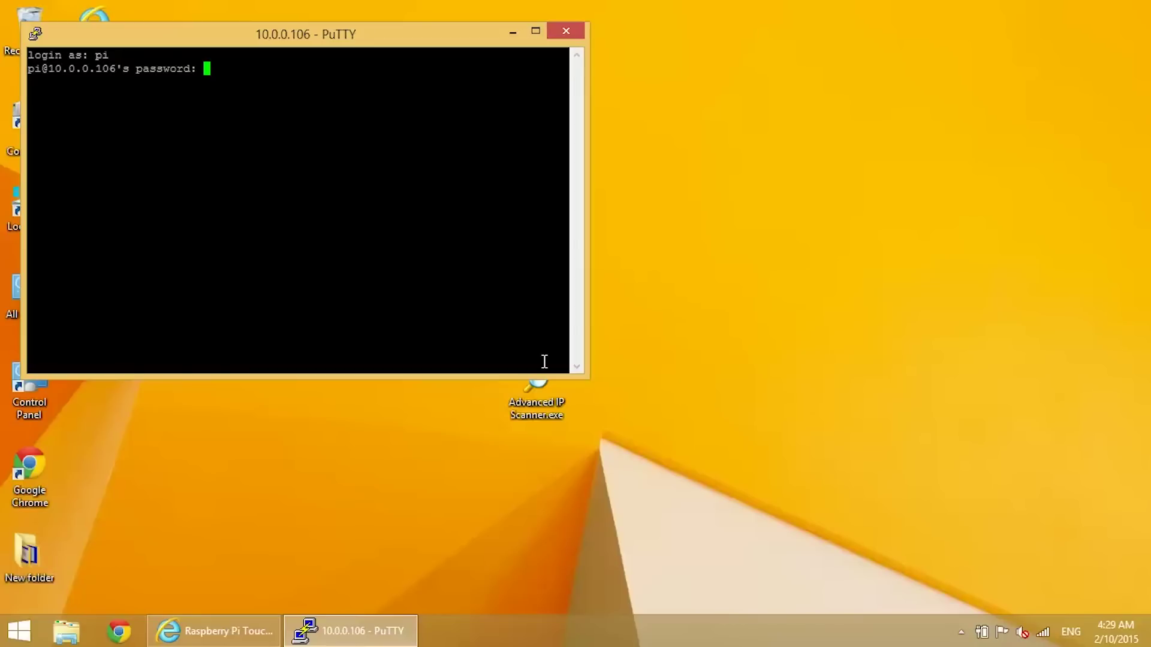
{"action": "key", "text": "Return"}
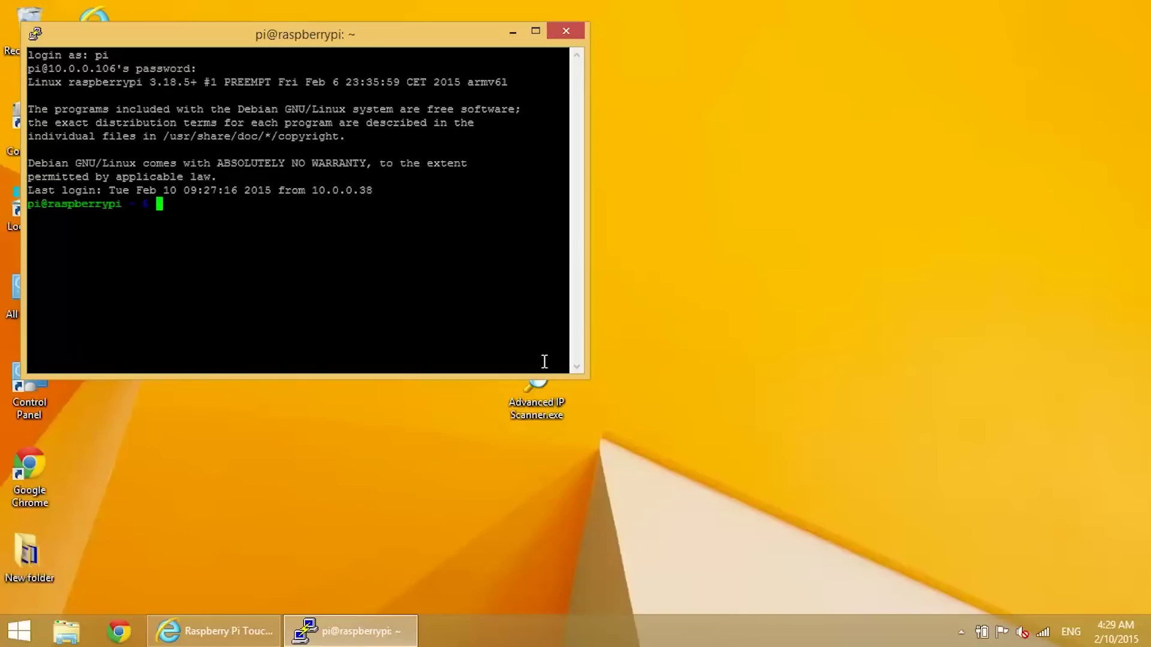
{"action": "type", "text": "sudo nano /boot"}
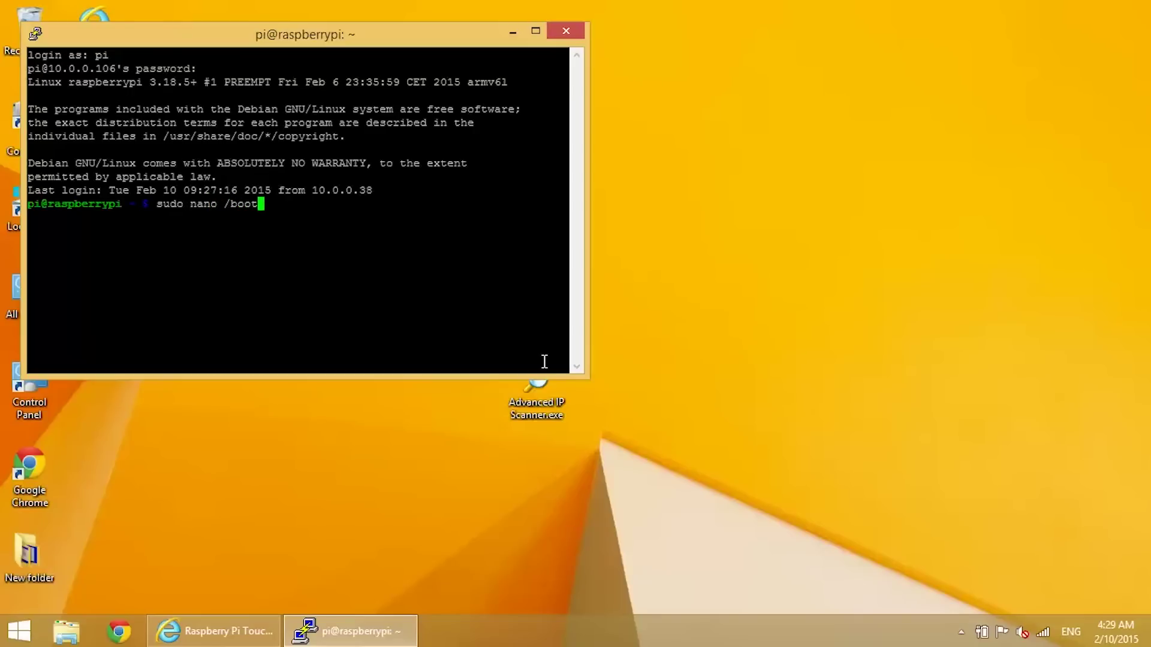
{"action": "type", "text": "/cmdline.txt"}
Open /boot/cmdline.txt in nano and change fbtft_device.rotate from 0 to 90
{"action": "key", "text": "Return"}
{"action": "key", "text": "Right"}
{"action": "key", "text": "Right"}
{"action": "key", "text": "Right"}
{"action": "key", "text": "Right"}
{"action": "key", "text": "Right"}
{"action": "key", "text": "Right"}
{"action": "key", "text": "Right"}
{"action": "key", "text": "Right"}
{"action": "key", "text": "Right"}
{"action": "key", "text": "Right"}
{"action": "key", "text": "Right"}
{"action": "key", "text": "Right"}
{"action": "key", "text": "Right"}
{"action": "key", "text": "Right"}
{"action": "key", "text": "Right"}
{"action": "key", "text": "Right"}
{"action": "key", "text": "Right"}
{"action": "key", "text": "Right"}
{"action": "key", "text": "Right"}
{"action": "key", "text": "Right"}
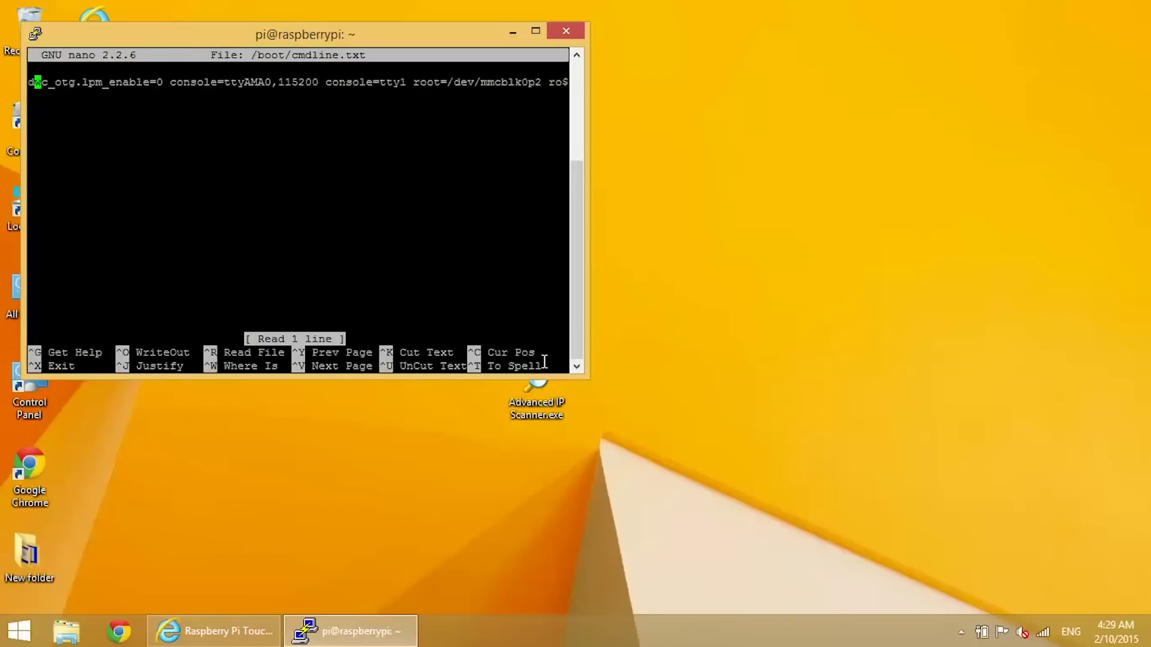
{"action": "key", "text": "Right"}
{"action": "key", "text": "Right"}
{"action": "key", "text": "Right"}
{"action": "key", "text": "Right"}
{"action": "key", "text": "Right"}
{"action": "key", "text": "Right"}
{"action": "key", "text": "Right"}
{"action": "key", "text": "Right"}
{"action": "key", "text": "Right"}
{"action": "key", "text": "Right"}
{"action": "key", "text": "Right"}
{"action": "key", "text": "Right"}
{"action": "key", "text": "Right"}
{"action": "key", "text": "Right"}
{"action": "key", "text": "Right"}
{"action": "key", "text": "Right"}
{"action": "key", "text": "Right"}
{"action": "key", "text": "Right"}
{"action": "key", "text": "Right"}
{"action": "key", "text": "Right"}
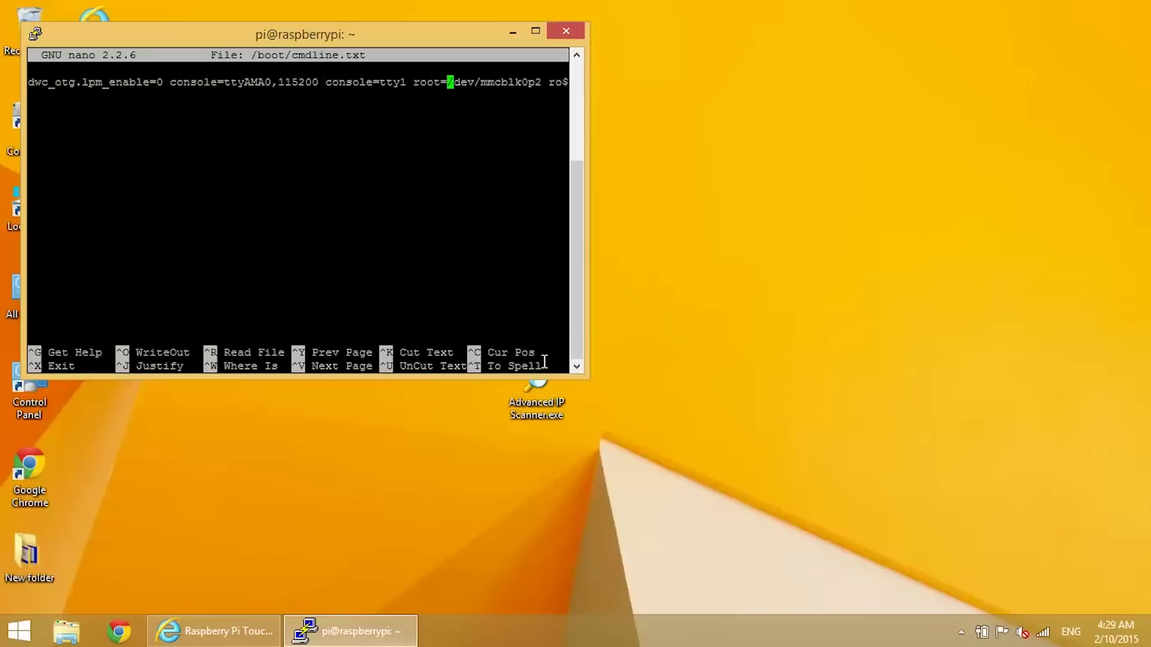
{"action": "key", "text": "Right"}
{"action": "key", "text": "Right"}
{"action": "key", "text": "Right"}
{"action": "key", "text": "Right"}
{"action": "key", "text": "Right"}
{"action": "key", "text": "Right"}
{"action": "key", "text": "Right"}
{"action": "key", "text": "Right"}
{"action": "key", "text": "Right"}
{"action": "key", "text": "Right"}
{"action": "key", "text": "Right"}
{"action": "key", "text": "Right"}
{"action": "key", "text": "Right"}
{"action": "key", "text": "Right"}
{"action": "key", "text": "Right"}
{"action": "key", "text": "Right"}
{"action": "key", "text": "Right"}
{"action": "key", "text": "Right"}
{"action": "key", "text": "Right"}
{"action": "key", "text": "Right"}
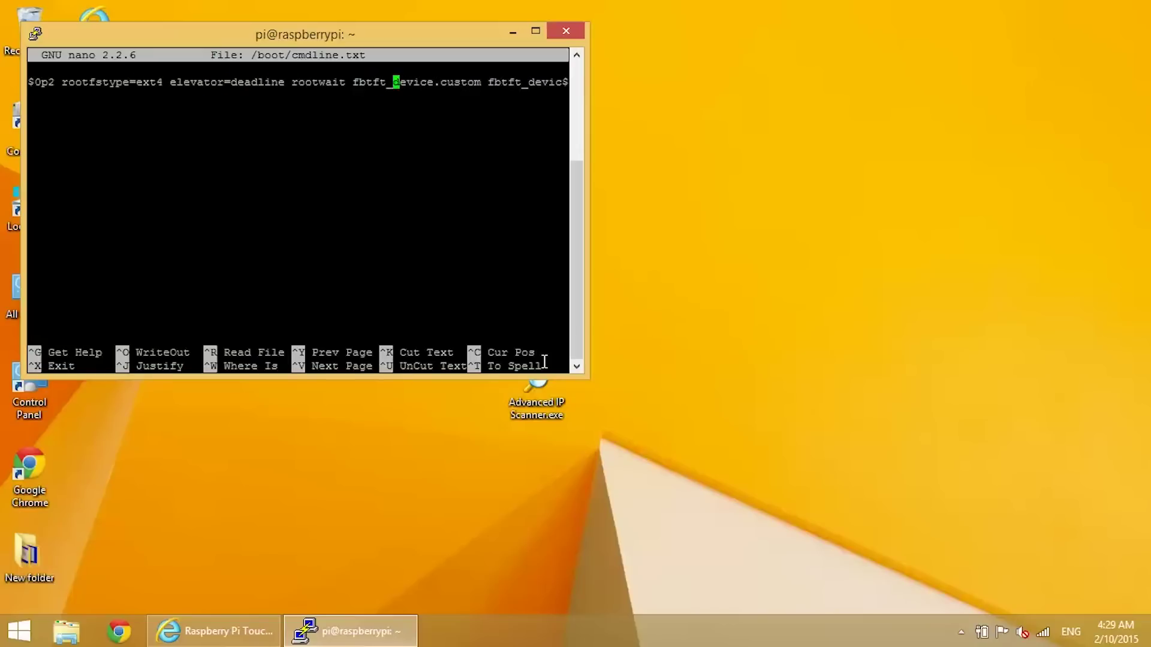
{"action": "key", "text": "Right"}
{"action": "key", "text": "Right"}
{"action": "key", "text": "Right"}
{"action": "key", "text": "Right"}
{"action": "key", "text": "Right"}
{"action": "key", "text": "Right"}
{"action": "key", "text": "Right"}
{"action": "key", "text": "Right"}
{"action": "key", "text": "Right"}
{"action": "key", "text": "Right"}
{"action": "key", "text": "Right"}
{"action": "key", "text": "Right"}
{"action": "key", "text": "Right"}
{"action": "key", "text": "Right"}
{"action": "key", "text": "Right"}
{"action": "key", "text": "Right"}
{"action": "key", "text": "Right"}
{"action": "key", "text": "Right"}
{"action": "key", "text": "Right"}
{"action": "key", "text": "Right"}
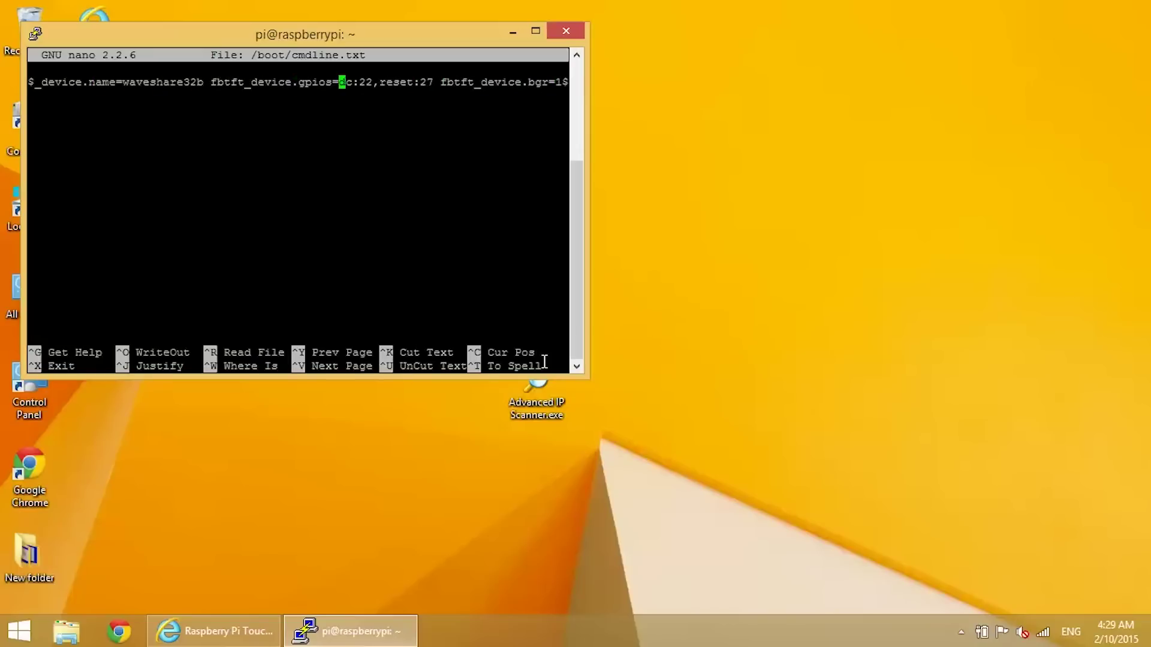
{"action": "key", "text": "Right"}
{"action": "key", "text": "Right"}
{"action": "key", "text": "Right"}
{"action": "key", "text": "Right"}
{"action": "key", "text": "Right"}
{"action": "key", "text": "Right"}
{"action": "key", "text": "Right"}
{"action": "key", "text": "Right"}
{"action": "key", "text": "Right"}
{"action": "key", "text": "Right"}
{"action": "key", "text": "Right"}
{"action": "key", "text": "Right"}
{"action": "key", "text": "Right"}
{"action": "key", "text": "Right"}
{"action": "key", "text": "Right"}
{"action": "key", "text": "Right"}
{"action": "key", "text": "Right"}
{"action": "key", "text": "Right"}
{"action": "key", "text": "Right"}
{"action": "key", "text": "Right"}
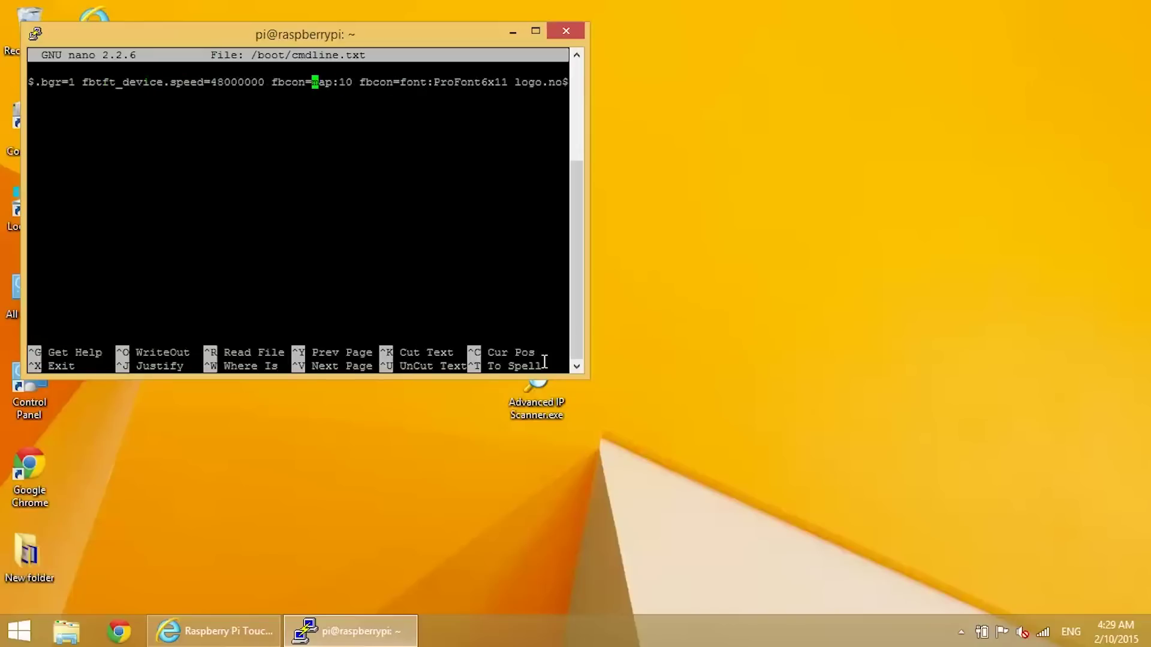
{"action": "key", "text": "Right"}
{"action": "key", "text": "Right"}
{"action": "key", "text": "Right"}
{"action": "key", "text": "Right"}
{"action": "key", "text": "Right"}
{"action": "key", "text": "Right"}
{"action": "key", "text": "Right"}
{"action": "key", "text": "Right"}
{"action": "key", "text": "Right"}
{"action": "key", "text": "Right"}
{"action": "key", "text": "Right"}
{"action": "key", "text": "Right"}
{"action": "key", "text": "Right"}
{"action": "key", "text": "Right"}
{"action": "key", "text": "Right"}
{"action": "key", "text": "Right"}
{"action": "key", "text": "Right"}
{"action": "key", "text": "Right"}
{"action": "key", "text": "Right"}
{"action": "key", "text": "Right"}
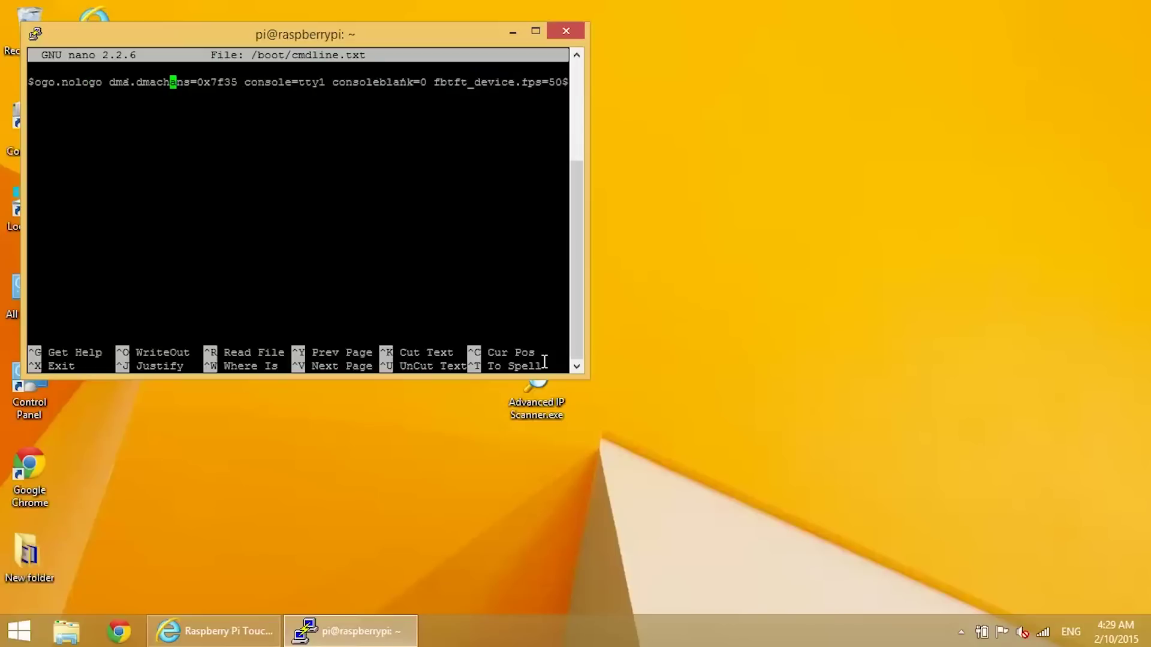
{"action": "key", "text": "Right"}
{"action": "key", "text": "Right"}
{"action": "key", "text": "Right"}
{"action": "key", "text": "Right"}
{"action": "key", "text": "Right"}
{"action": "key", "text": "Right"}
{"action": "key", "text": "Right"}
{"action": "key", "text": "Right"}
{"action": "key", "text": "Right"}
{"action": "key", "text": "Right"}
{"action": "key", "text": "Right"}
{"action": "key", "text": "Right"}
{"action": "key", "text": "Right"}
{"action": "key", "text": "Right"}
{"action": "key", "text": "Right"}
{"action": "key", "text": "Right"}
{"action": "key", "text": "Right"}
{"action": "key", "text": "Right"}
{"action": "key", "text": "Right"}
{"action": "key", "text": "Right"}
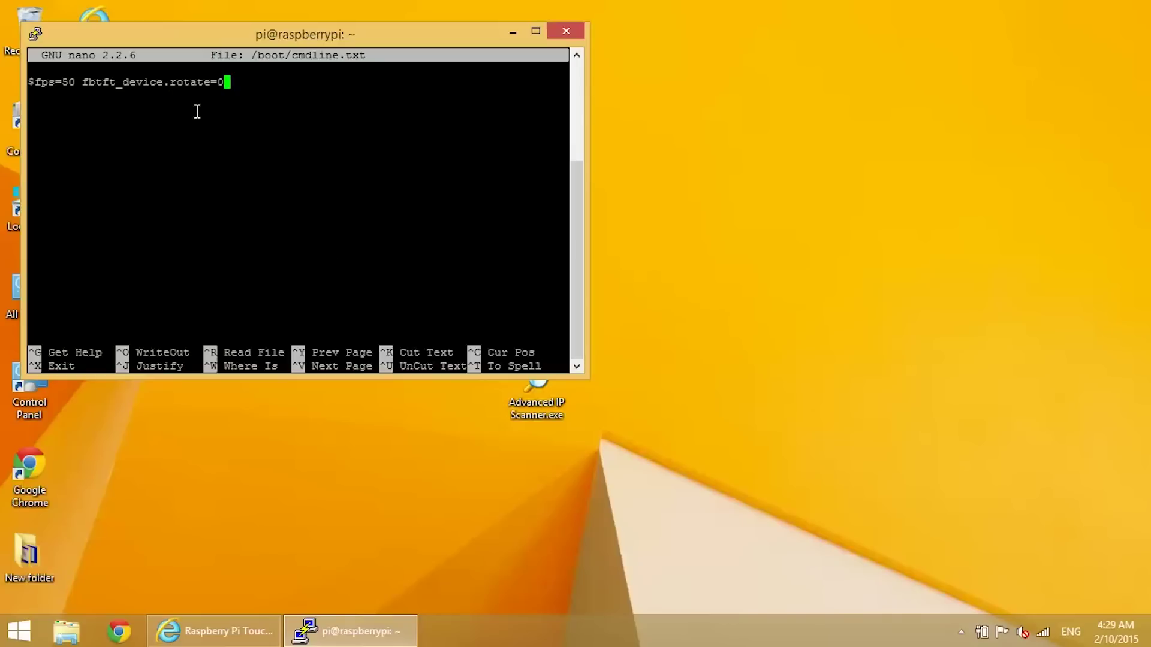
{"action": "key", "text": "BackSpace"}
{"action": "type", "text": "90"}
Save /boot/cmdline.txt and exit nano back to the shell
{"action": "key", "text": "ctrl+x"}
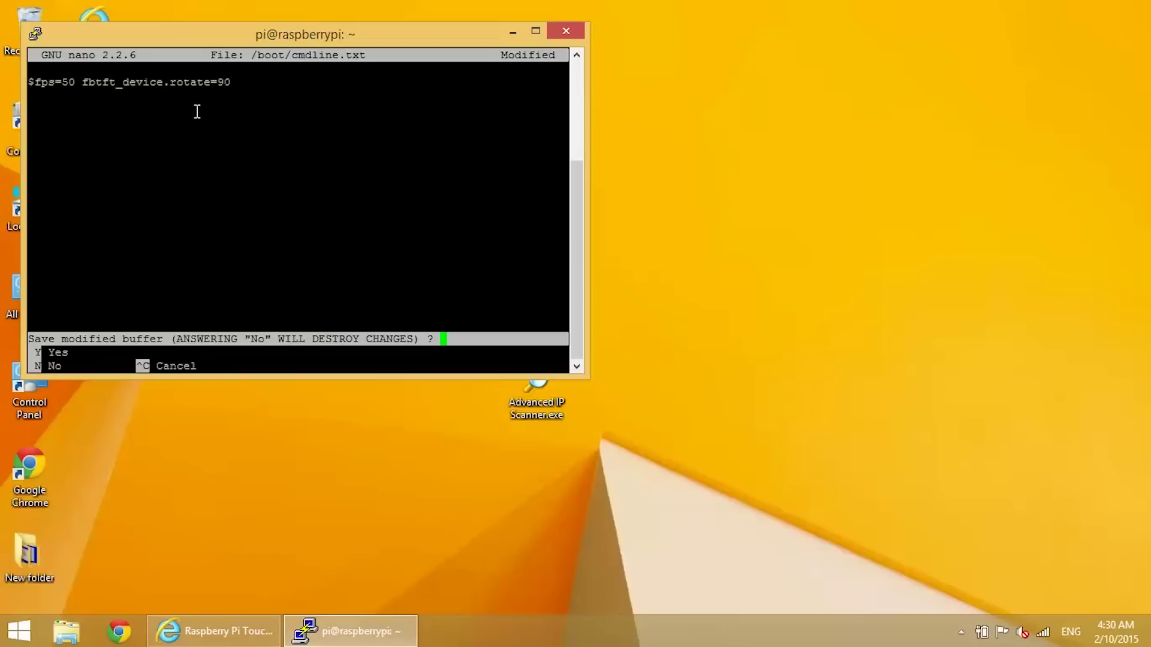
{"action": "key", "text": "y"}
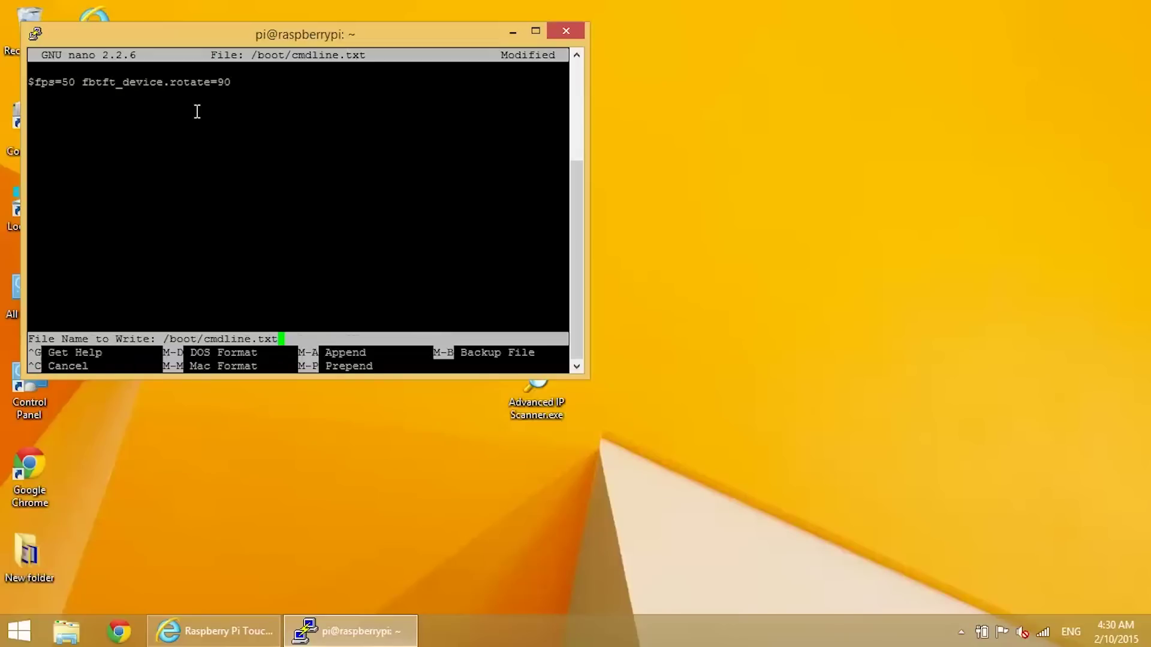
{"action": "key", "text": "Return"}
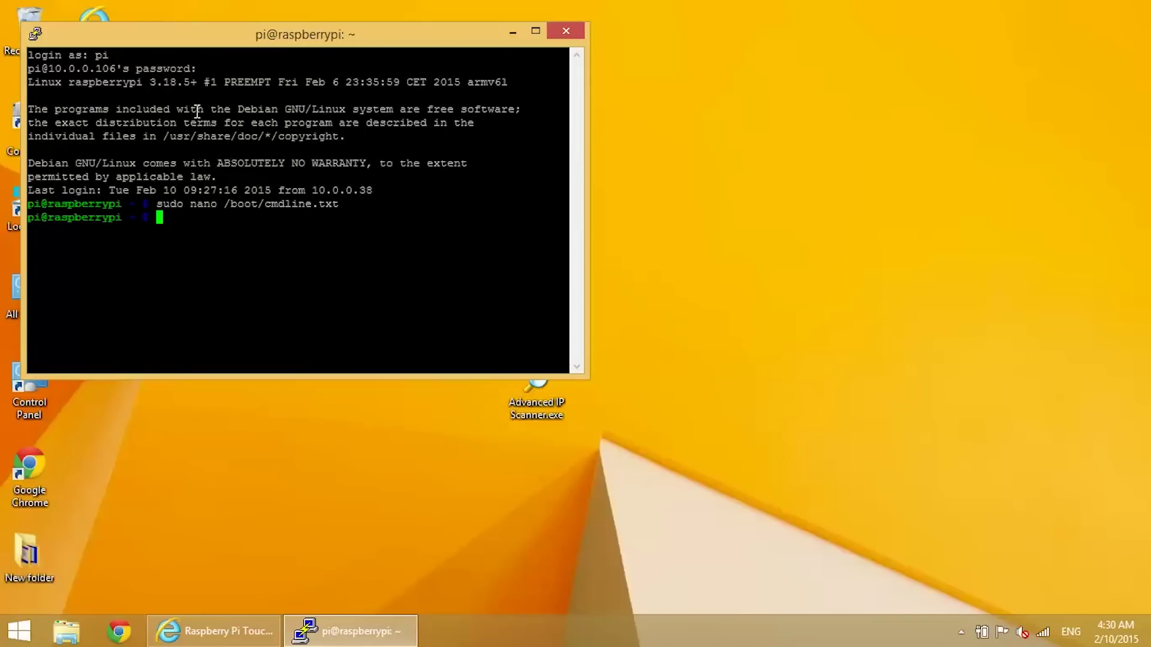
Reboot the Pi with sudo reboot and close the dropped PuTTY session
{"action": "type", "text": "sudo reboot"}
{"action": "key", "text": "Return"}
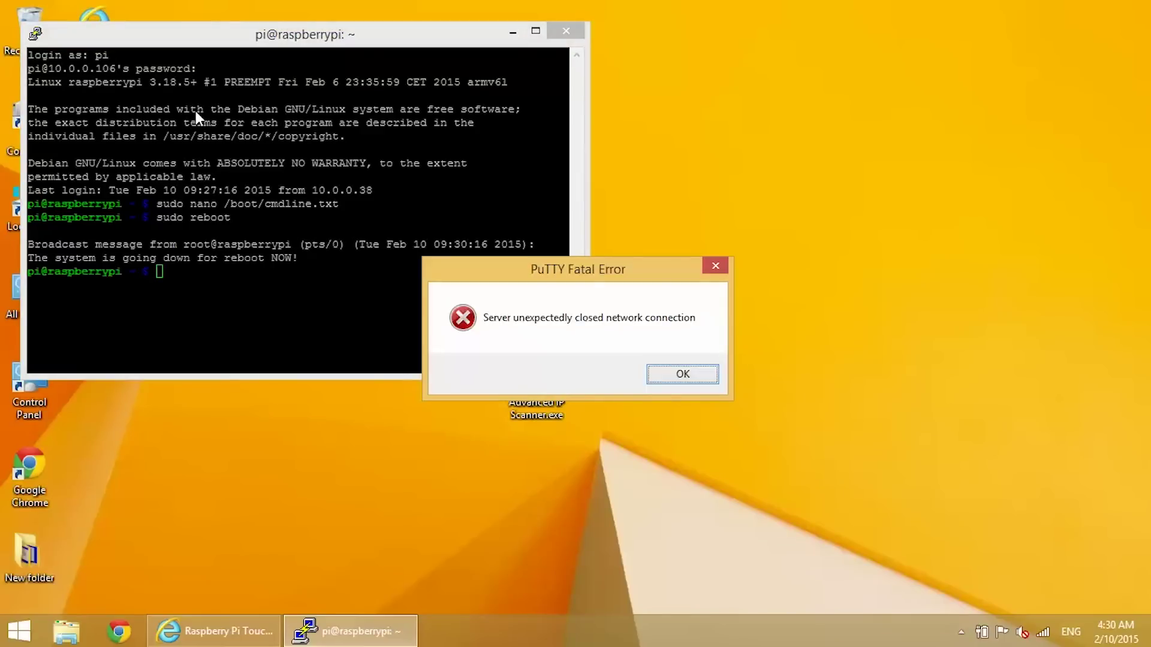
{"action": "left_click", "coordinate": [700, 384]}
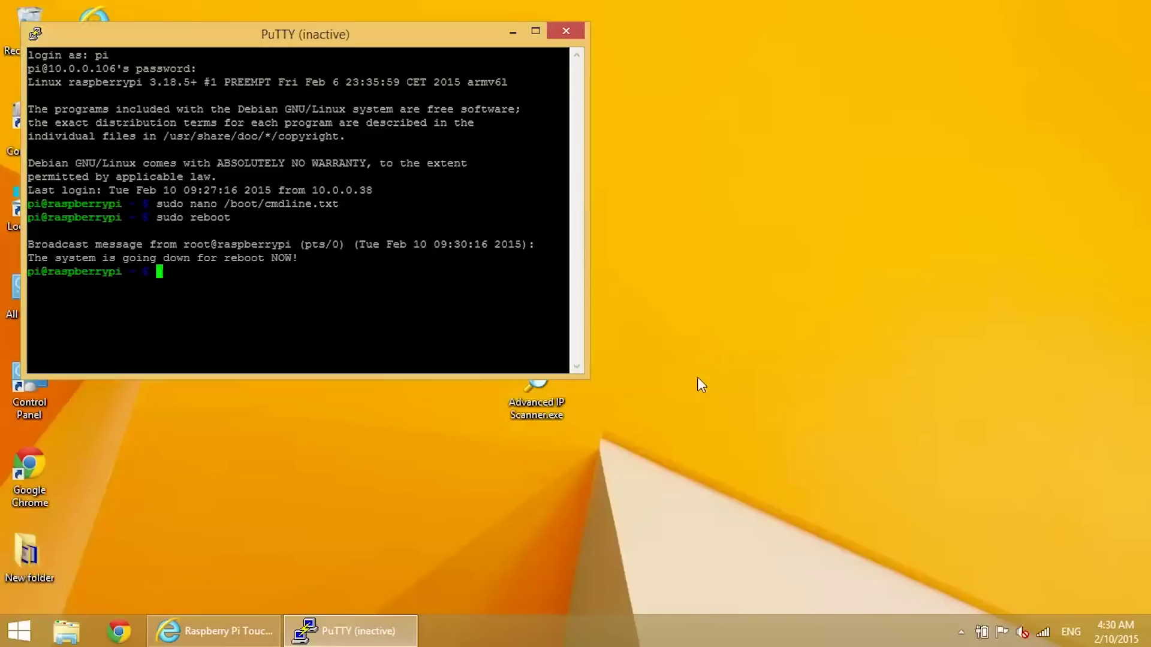
{"action": "left_click", "coordinate": [566, 31]}
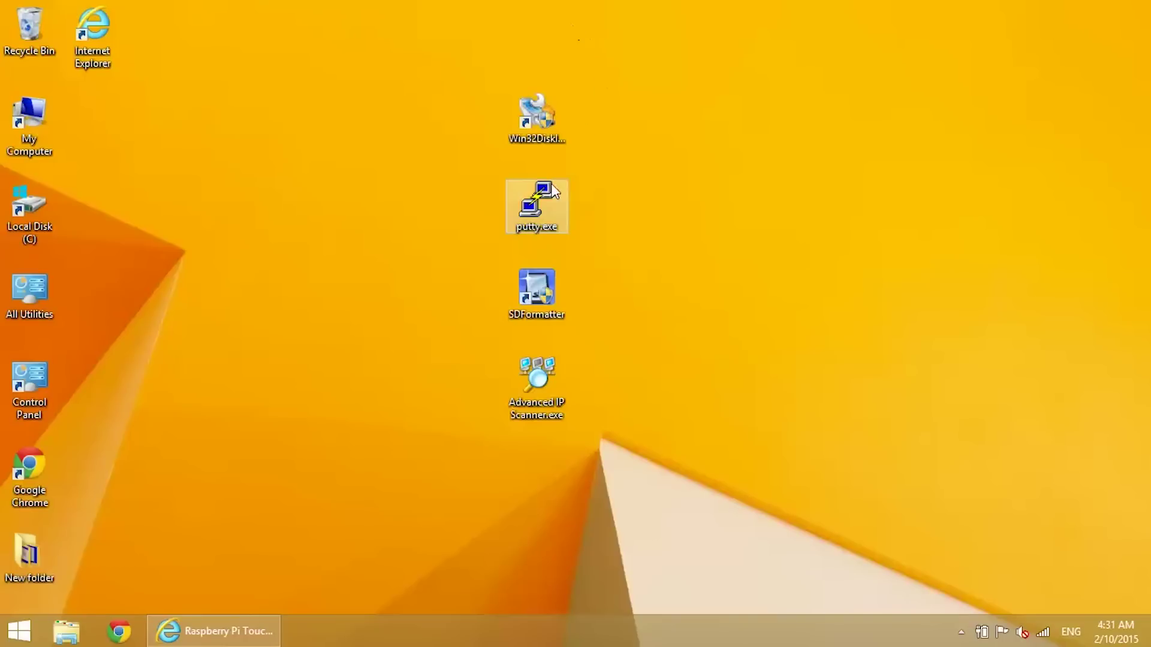
Reconnect to 10.0.0.106 as pi and type the command to edit /etc/modules
{"action": "double_click", "coordinate": [548, 207]}
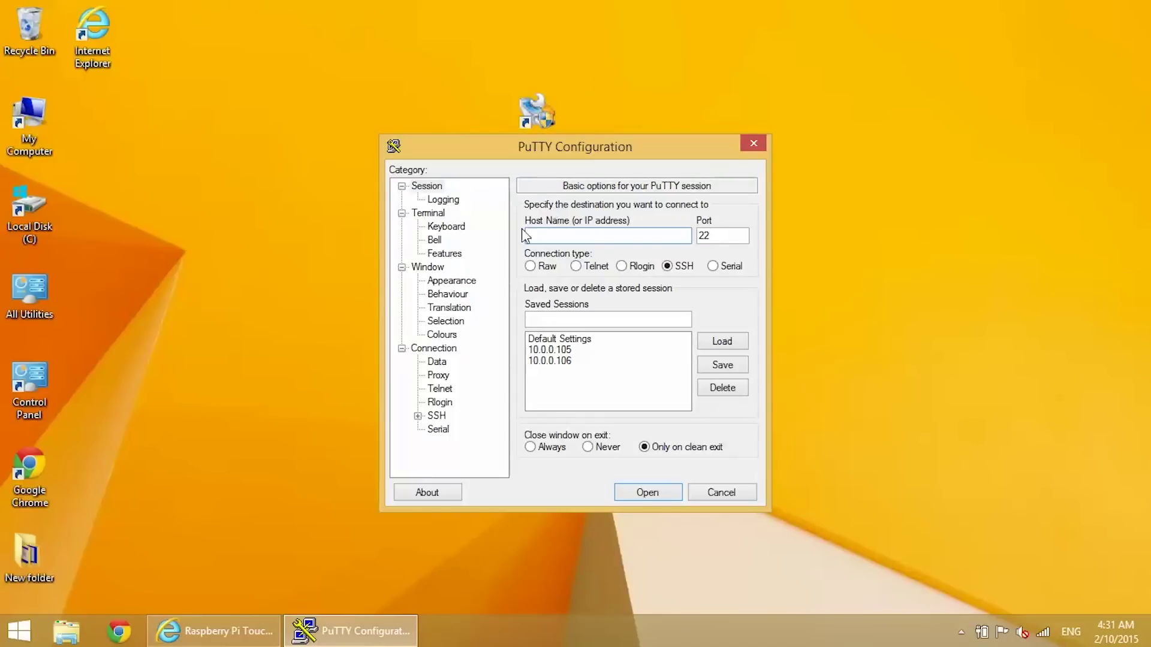
{"action": "left_click", "coordinate": [554, 362]}
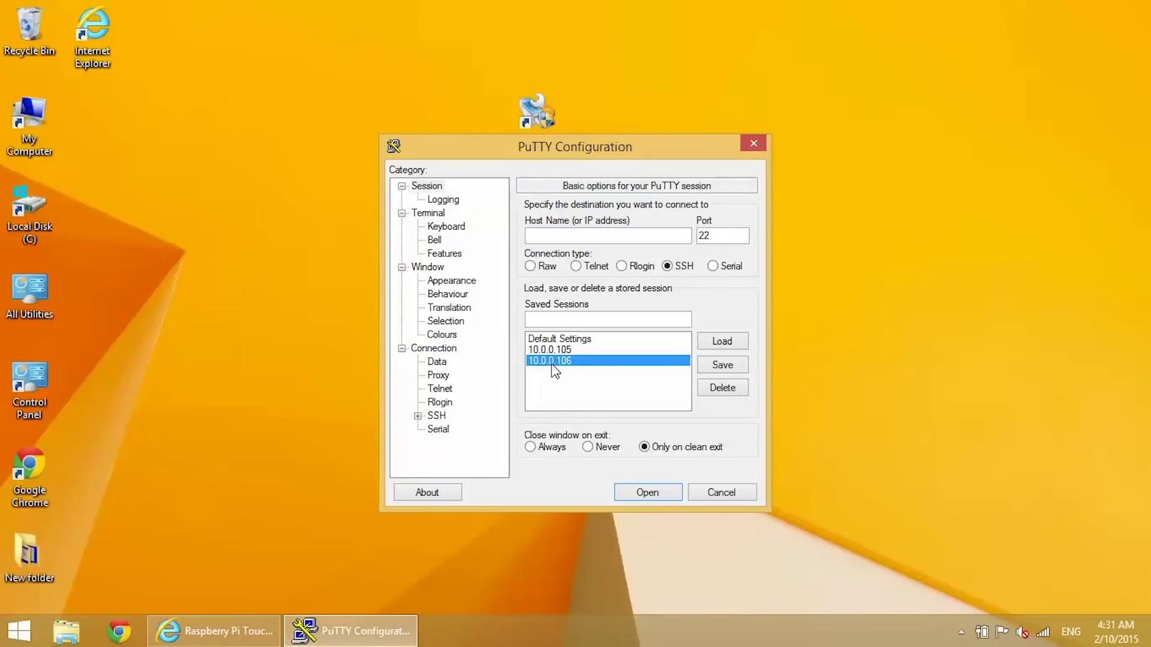
{"action": "double_click", "coordinate": [551, 361]}
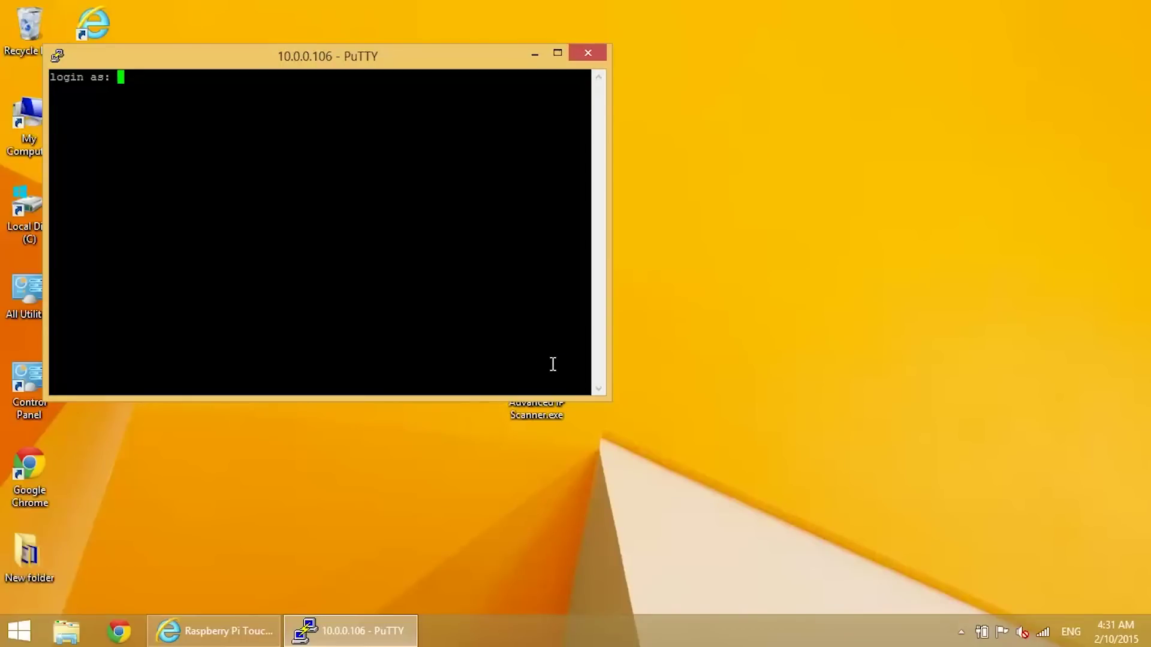
{"action": "type", "text": "pi"}
{"action": "key", "text": "Return"}
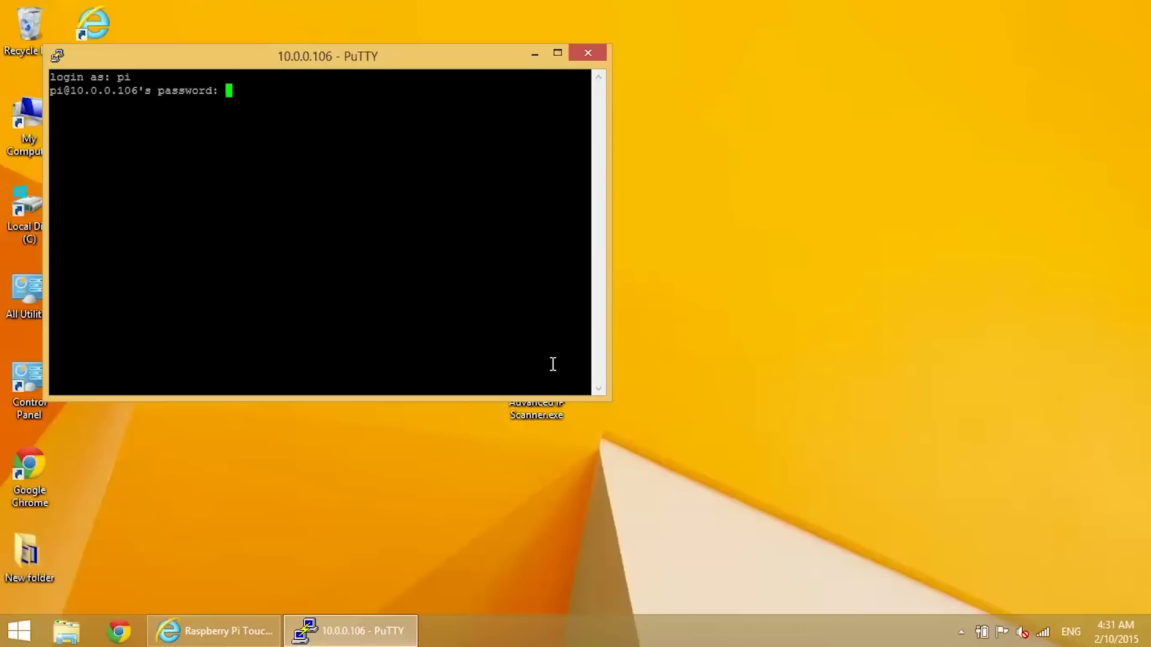
{"action": "key", "text": "Return"}
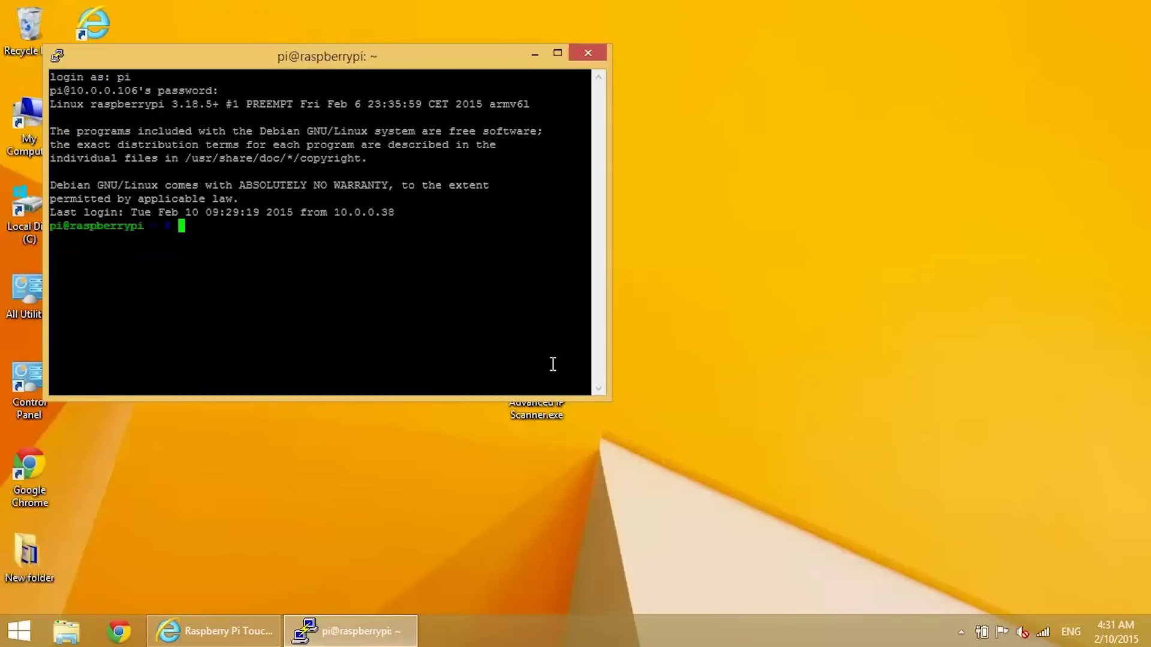
{"action": "type", "text": "sudo nano /etc"}
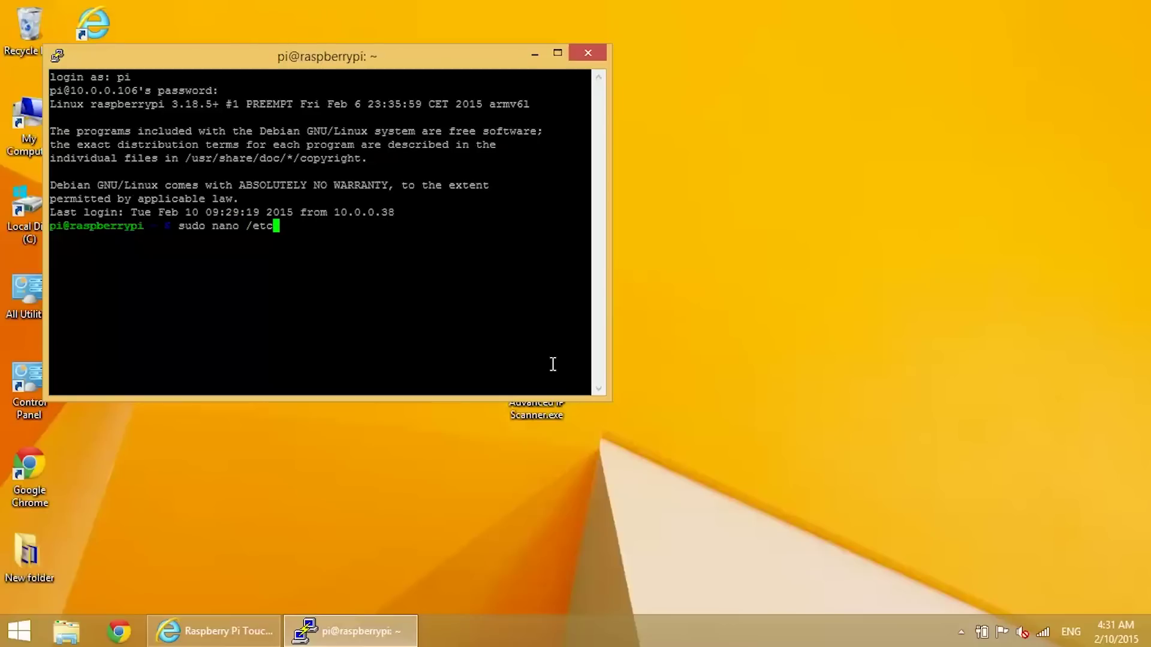
{"action": "type", "text": "/modules"}
Open /etc/modules in nano and change swap_xy from 0 to 1 on the ads7846_device line
{"action": "key", "text": "Return"}
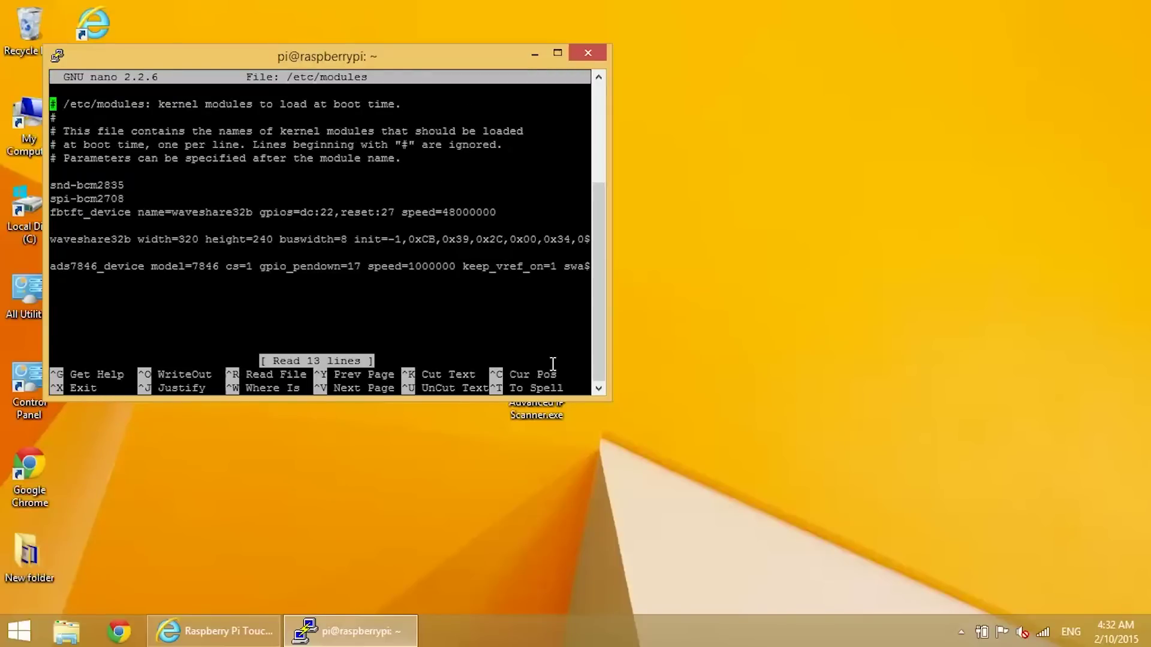
{"action": "key", "text": "Down"}
{"action": "key", "text": "Down"}
{"action": "key", "text": "Down"}
{"action": "key", "text": "Down"}
{"action": "key", "text": "Down"}
{"action": "key", "text": "Down"}
{"action": "key", "text": "Down"}
{"action": "key", "text": "Down"}
{"action": "key", "text": "Down"}
{"action": "key", "text": "Down"}
{"action": "key", "text": "Down"}
{"action": "key", "text": "Down"}
{"action": "key", "text": "Right"}
{"action": "key", "text": "Right"}
{"action": "key", "text": "Right"}
{"action": "key", "text": "Right"}
{"action": "key", "text": "Right"}
{"action": "key", "text": "Right"}
{"action": "key", "text": "Right"}
{"action": "key", "text": "Right"}
{"action": "key", "text": "Right"}
{"action": "key", "text": "Right"}
{"action": "key", "text": "Right"}
{"action": "key", "text": "Right"}
{"action": "key", "text": "Right"}
{"action": "key", "text": "Right"}
{"action": "key", "text": "Right"}
{"action": "key", "text": "Right"}
{"action": "key", "text": "Right"}
{"action": "key", "text": "Right"}
{"action": "key", "text": "Right"}
{"action": "key", "text": "Right"}
{"action": "key", "text": "Right"}
{"action": "key", "text": "Right"}
{"action": "key", "text": "Right"}
{"action": "key", "text": "Right"}
{"action": "key", "text": "Right"}
{"action": "key", "text": "Right"}
{"action": "key", "text": "Right"}
{"action": "key", "text": "Right"}
{"action": "key", "text": "Right"}
{"action": "key", "text": "Right"}
{"action": "key", "text": "Right"}
{"action": "key", "text": "Right"}
{"action": "key", "text": "Right"}
{"action": "key", "text": "Right"}
{"action": "key", "text": "Right"}
{"action": "key", "text": "Right"}
{"action": "key", "text": "Right"}
{"action": "key", "text": "Right"}
{"action": "key", "text": "Right"}
{"action": "key", "text": "Right"}
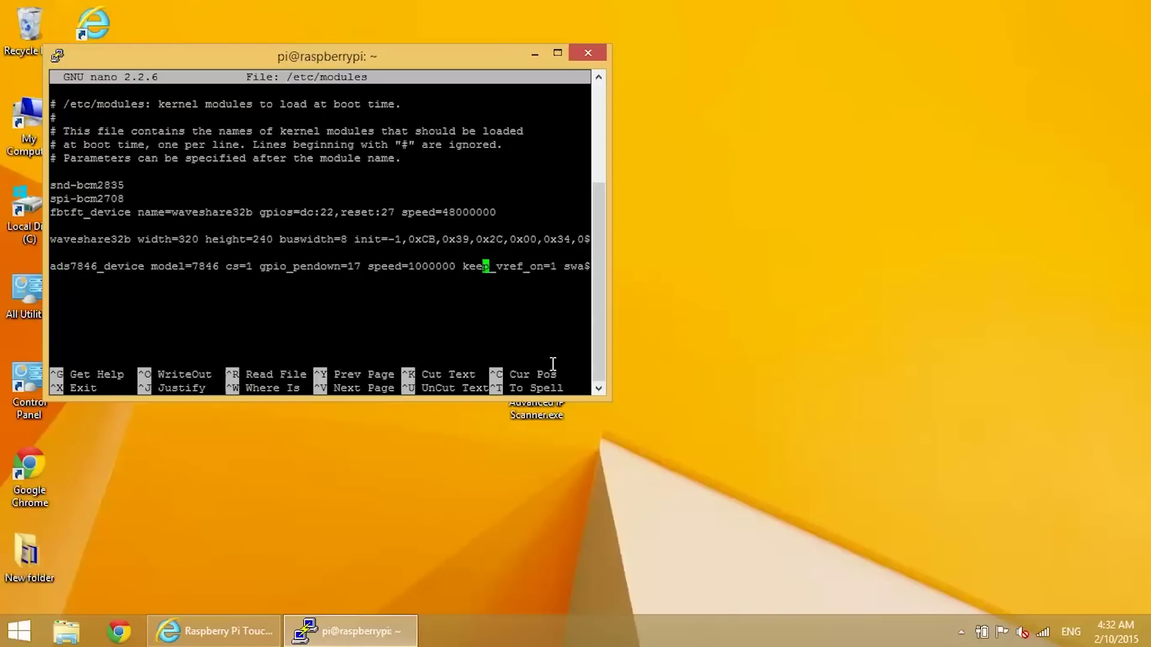
{"action": "key", "text": "Right"}
{"action": "key", "text": "Right"}
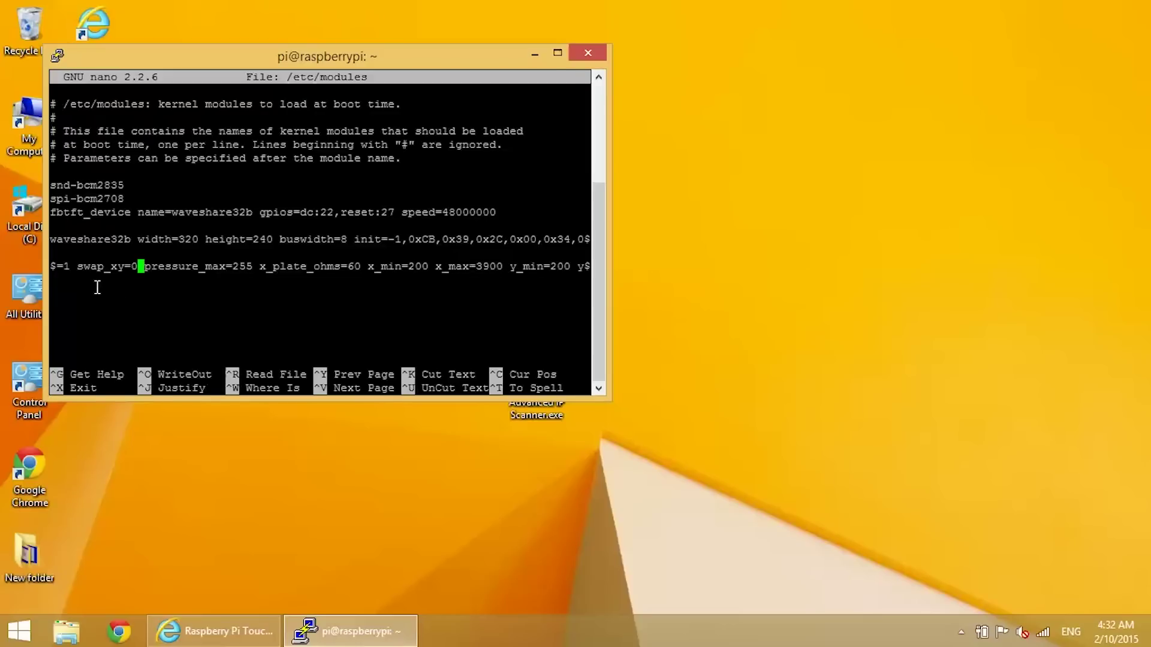
{"action": "key", "text": "BackSpace"}
{"action": "type", "text": "1"}
Save /etc/modules and exit nano
{"action": "key", "text": "ctrl+x"}
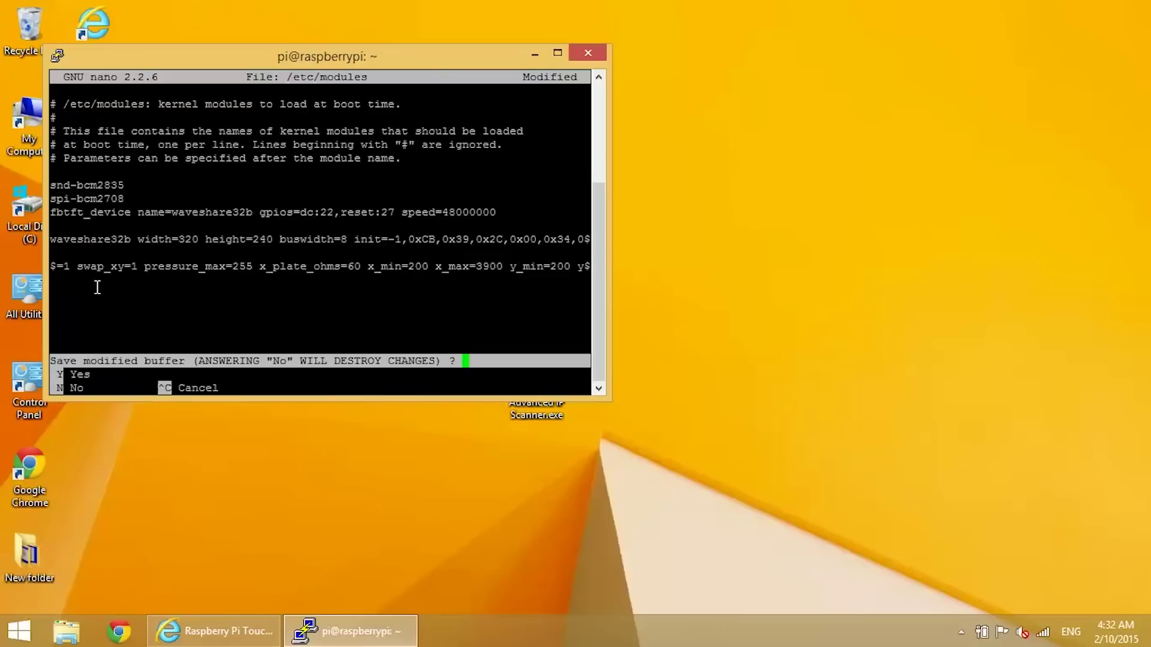
{"action": "key", "text": "y"}
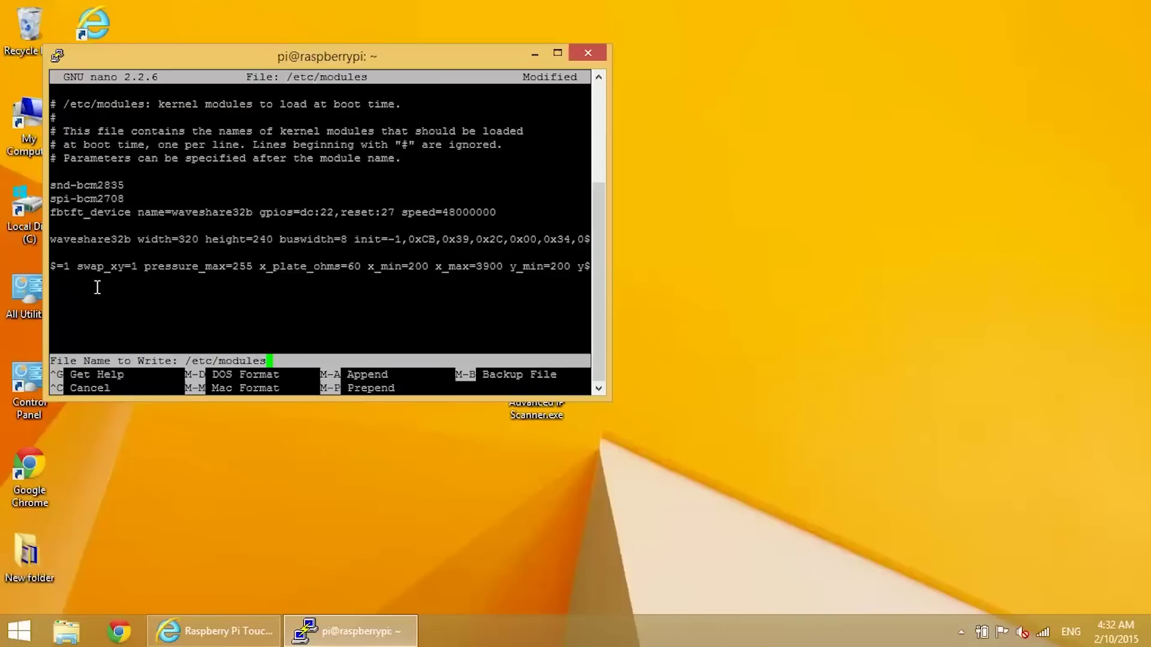
{"action": "key", "text": "Return"}
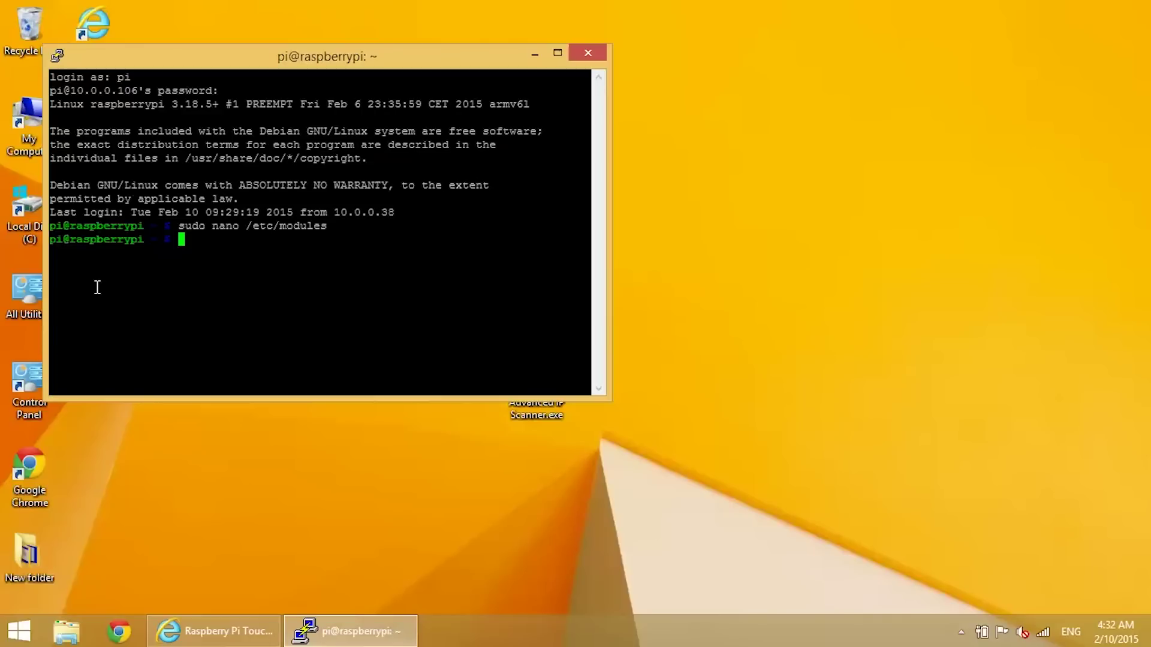
Reboot the Pi again with sudo reboot and close the disconnected PuTTY window
{"action": "type", "text": "sudo re"}
{"action": "type", "text": "bpot"}
{"action": "key", "text": "BackSpace"}
{"action": "key", "text": "BackSpace"}
{"action": "key", "text": "BackSpace"}
{"action": "type", "text": "oot"}
{"action": "key", "text": "Return"}
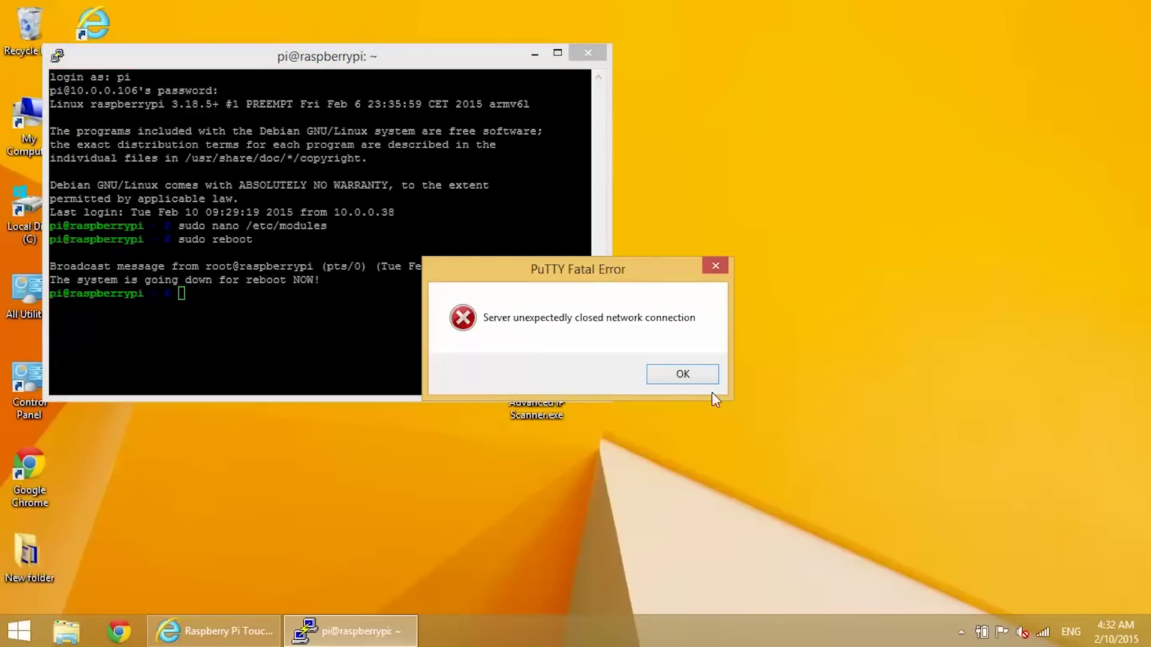
{"action": "left_click", "coordinate": [695, 381]}
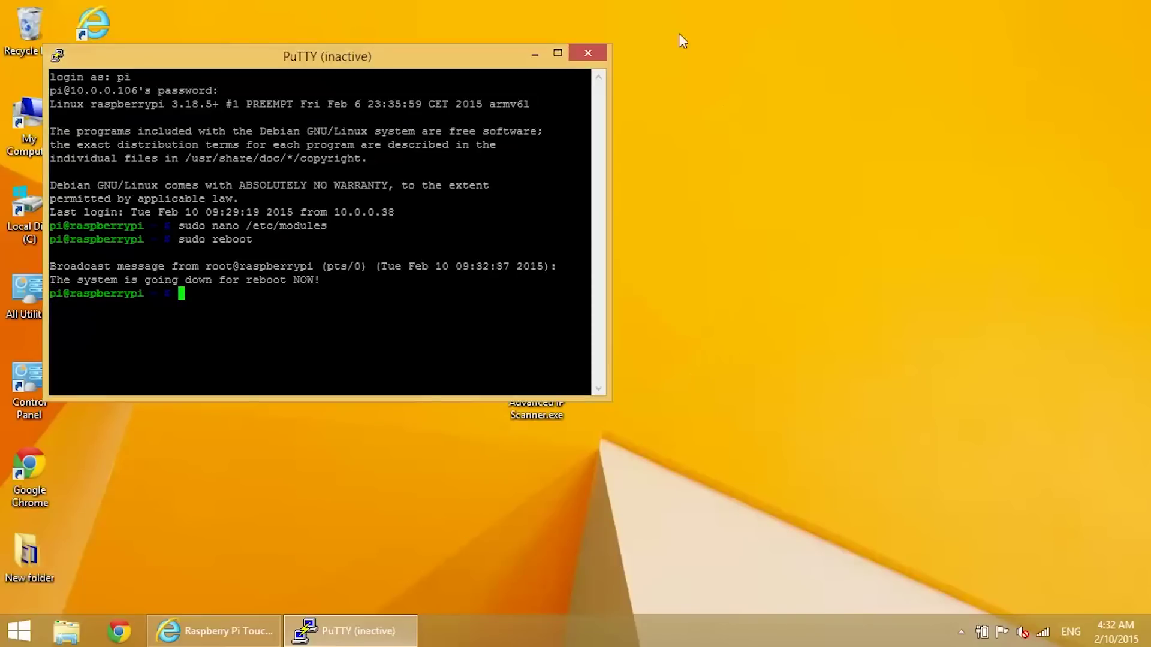
{"action": "left_click", "coordinate": [579, 64]}
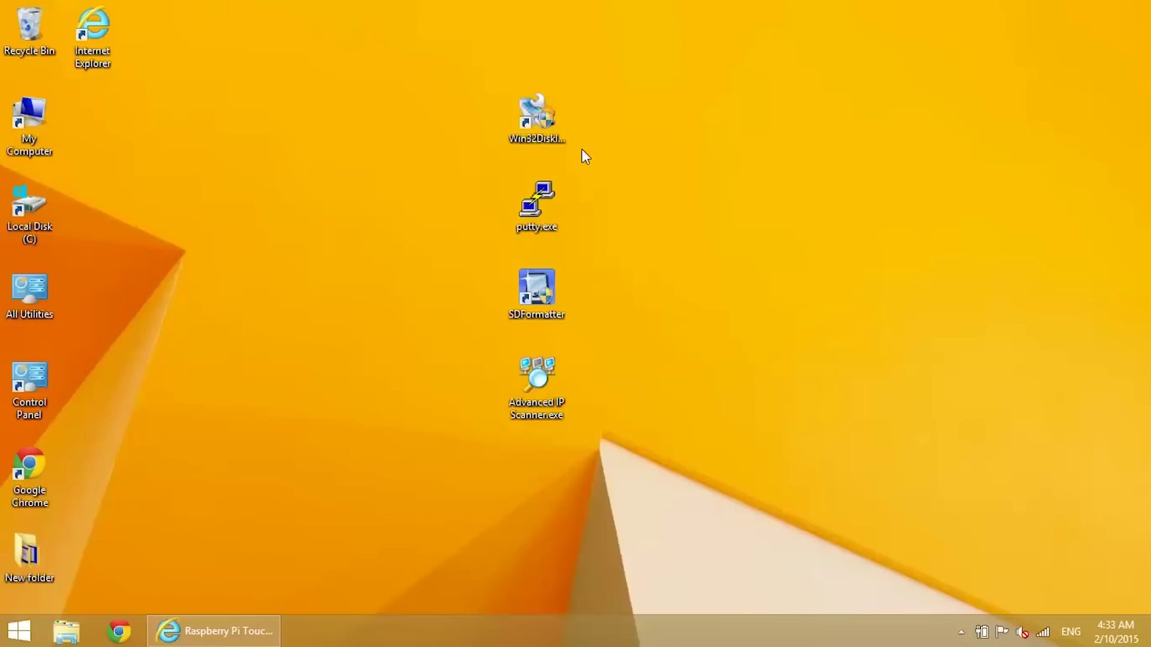
Relaunch PuTTY, open the saved 10.0.0.106 session and submit the login name pi
{"action": "double_click", "coordinate": [550, 208]}
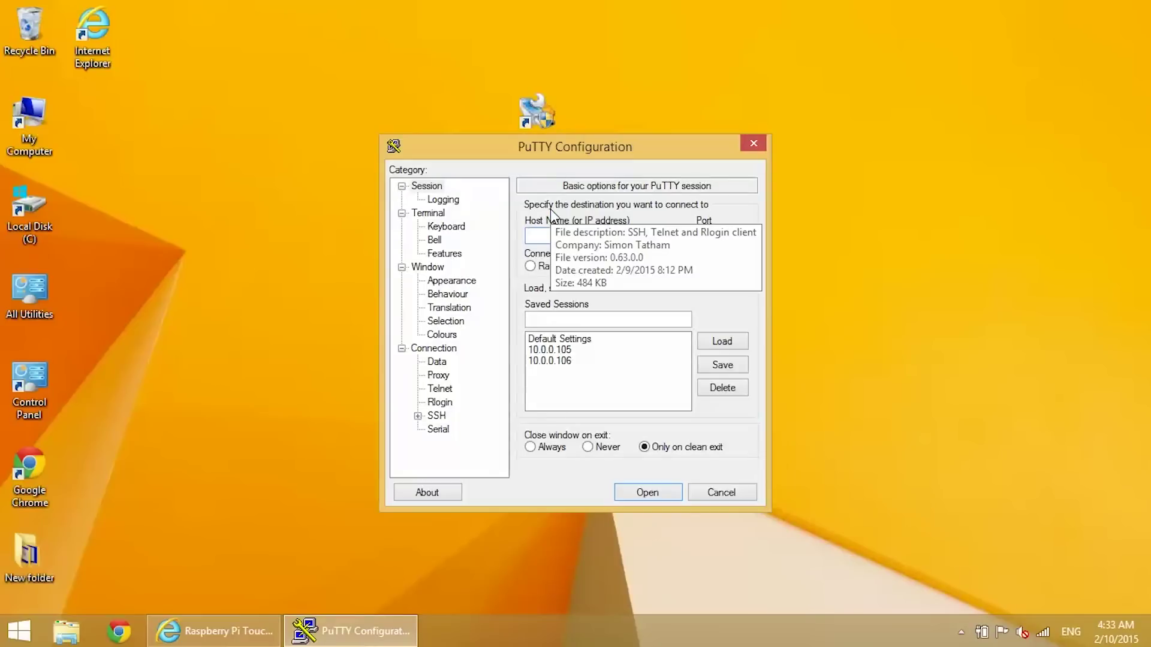
{"action": "double_click", "coordinate": [554, 362]}
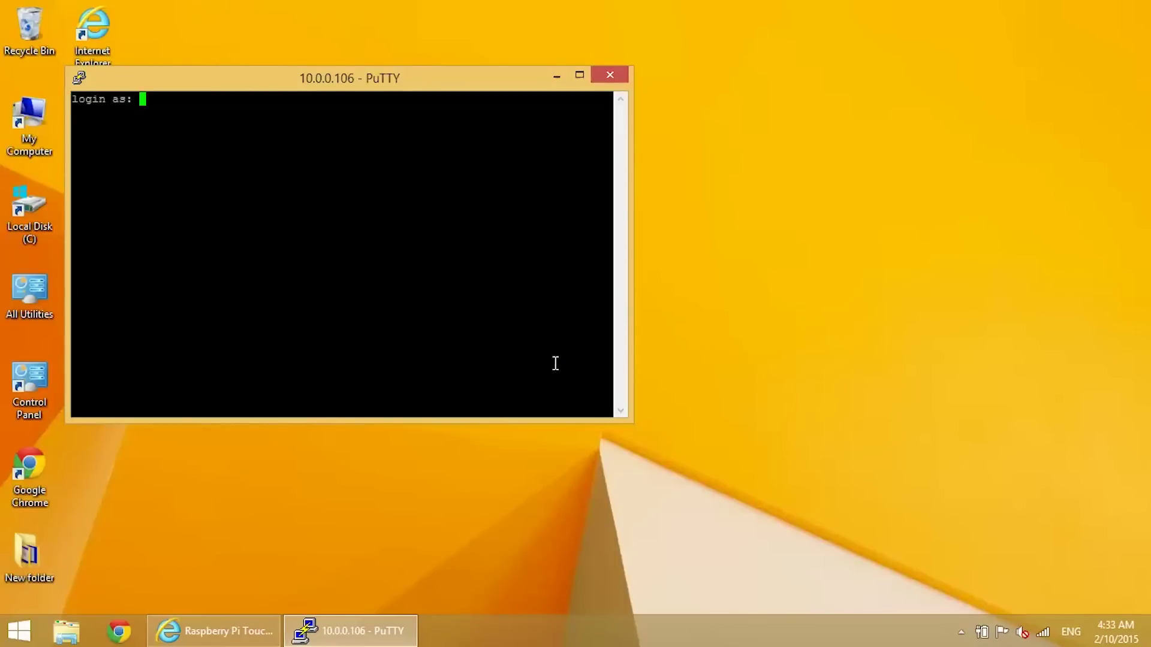
{"action": "type", "text": "pi"}
{"action": "key", "text": "Return"}
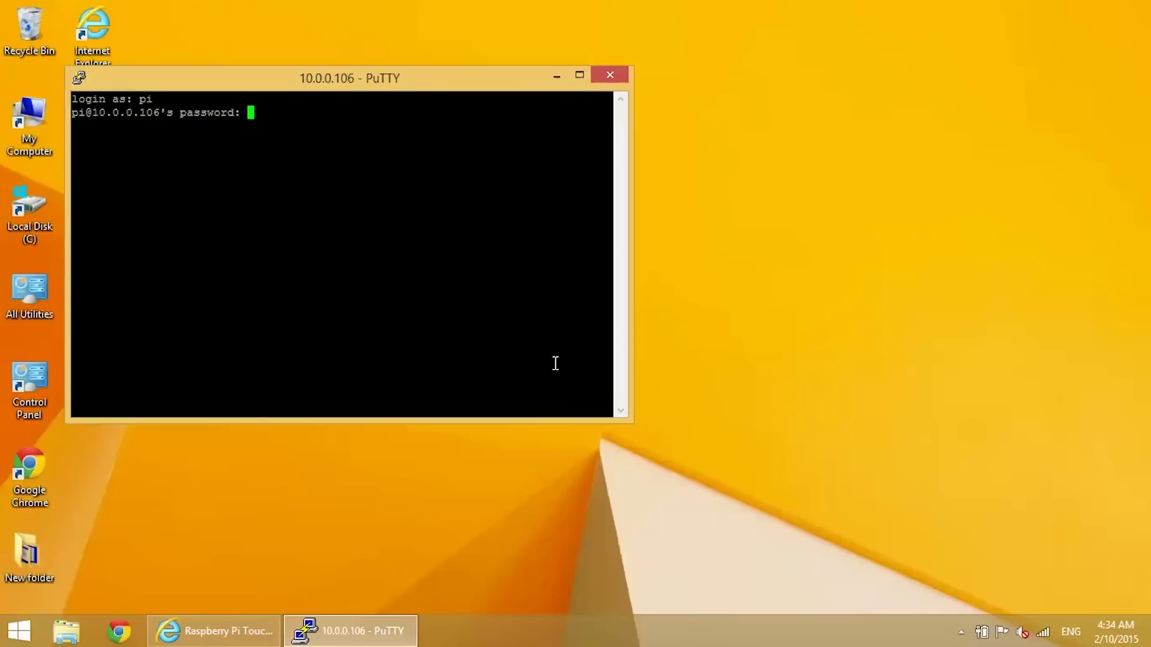
Log in and install xinput and evtest with sudo apt-get -y install
{"action": "key", "text": "Return"}
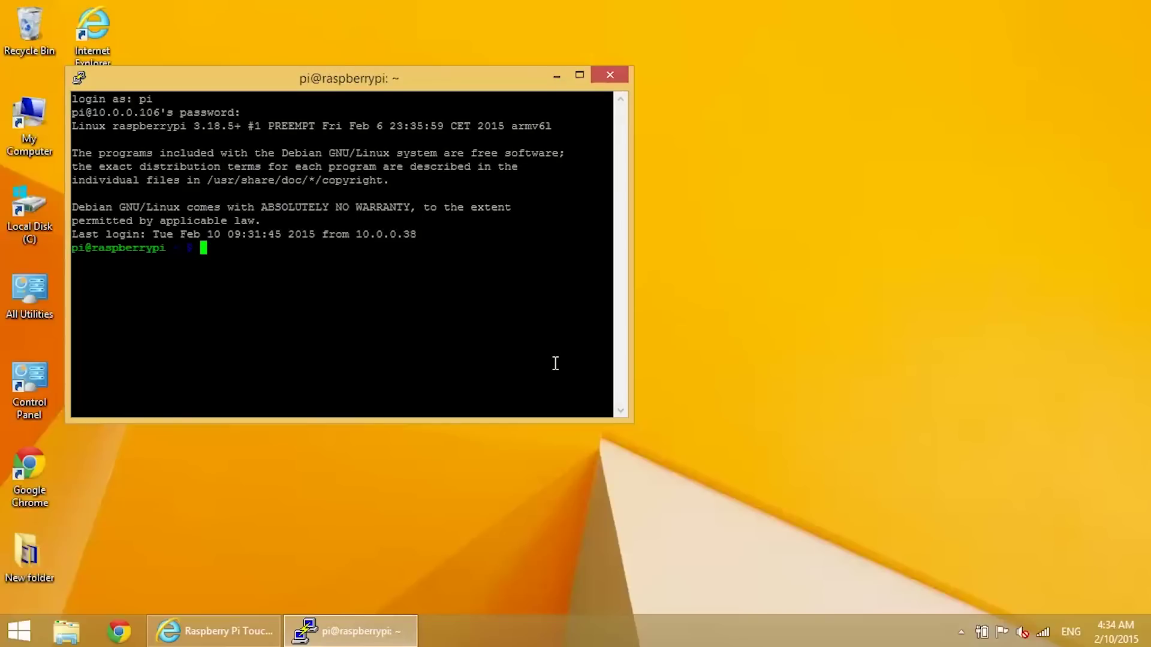
{"action": "type", "text": "sudo apt-get -"}
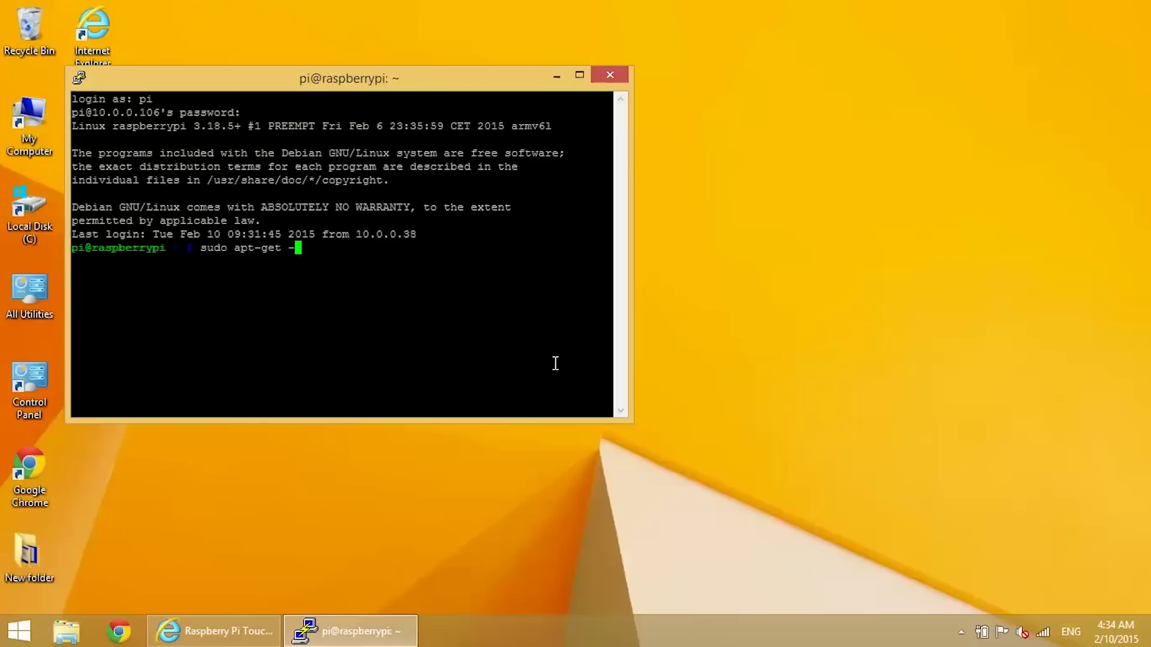
{"action": "type", "text": "y install xinput"}
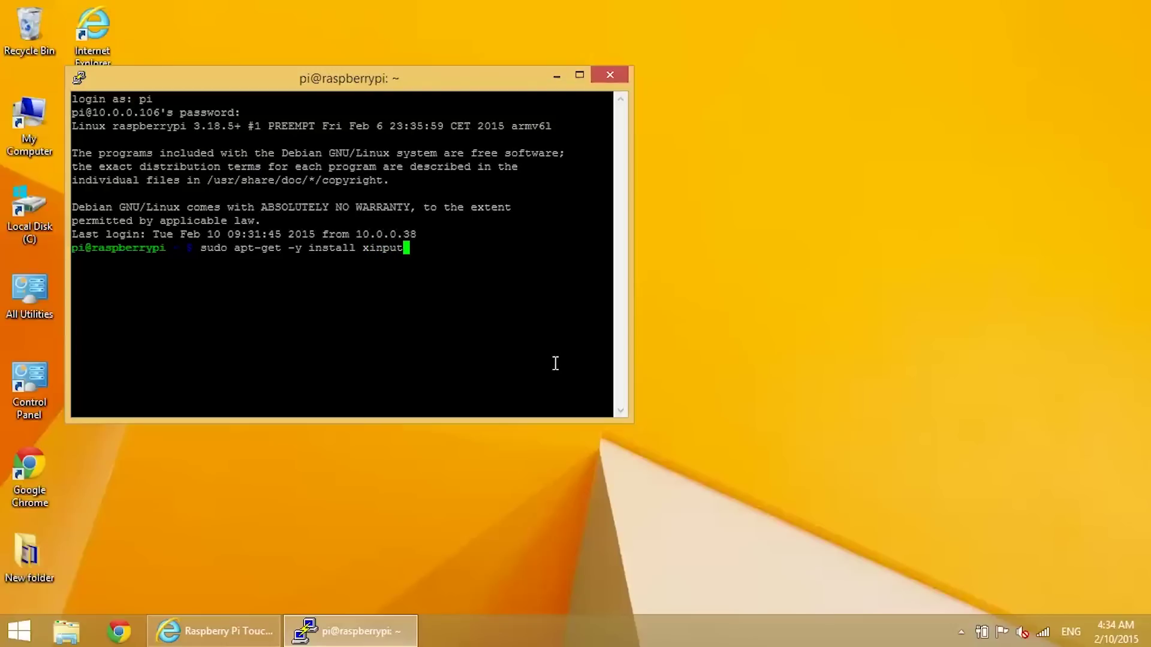
{"action": "type", "text": " evtest"}
{"action": "key", "text": "Return"}
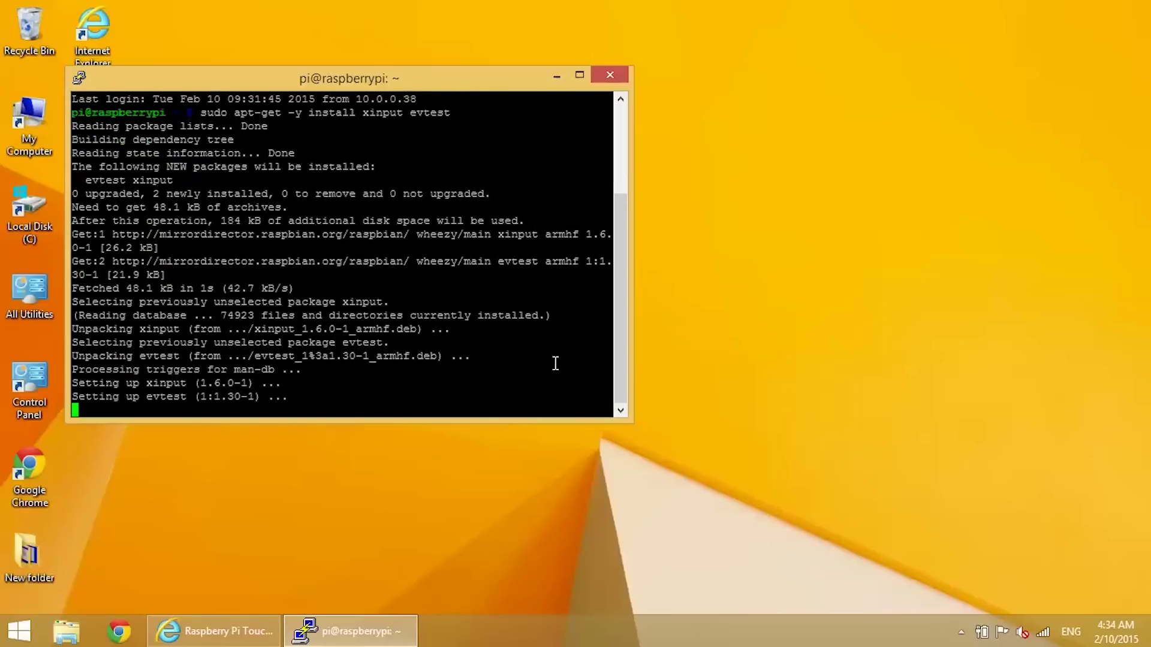
Reboot the Pi and dismiss the lost-connection error
{"action": "type", "text": "s"}
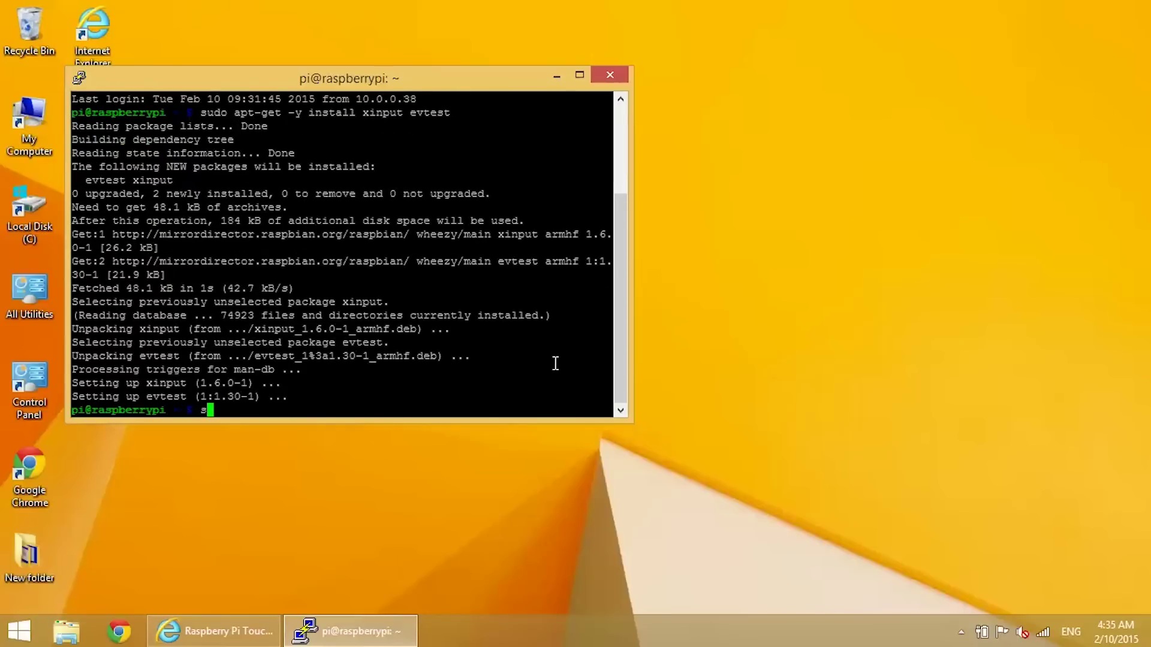
{"action": "type", "text": "udo reboot"}
{"action": "key", "text": "Return"}
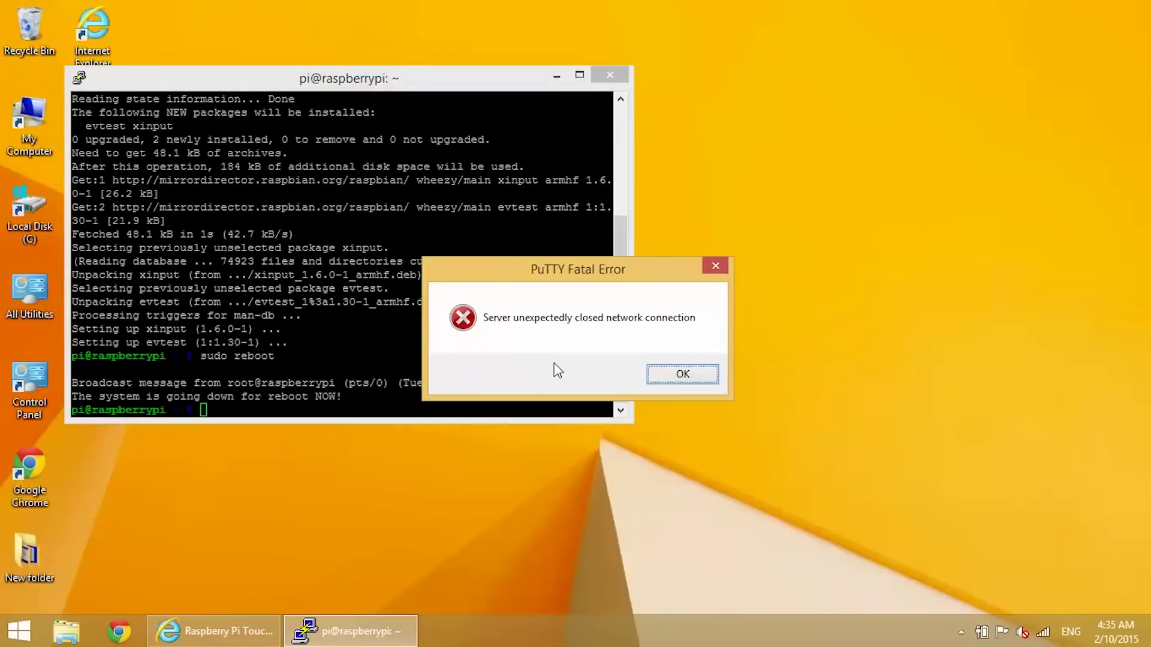
{"action": "left_click", "coordinate": [677, 374]}
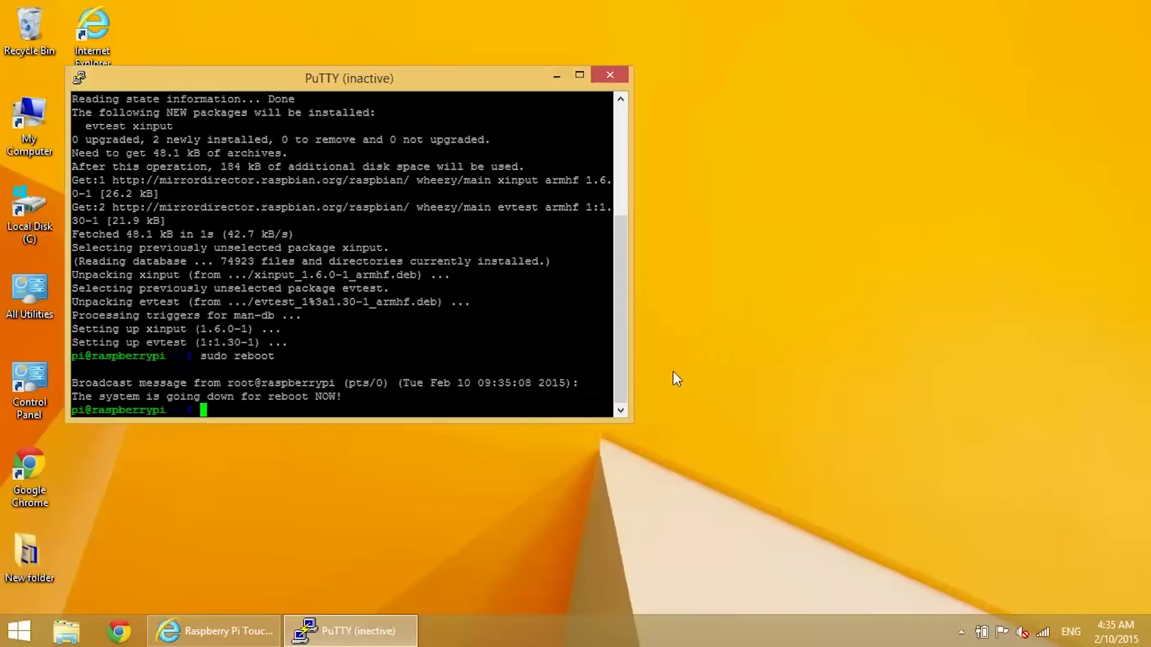
Reconnect to 10.0.0.106 as pi and type the command to edit /etc/X11/xinit/xinitrc
{"action": "left_click", "coordinate": [607, 77]}
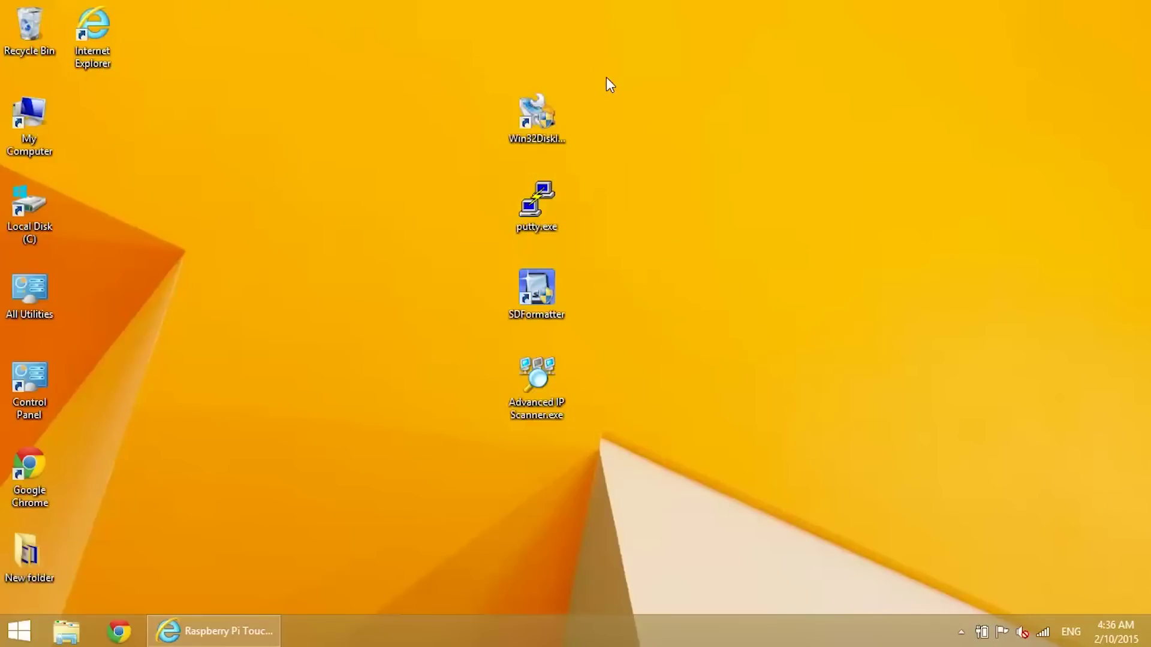
{"action": "double_click", "coordinate": [548, 207]}
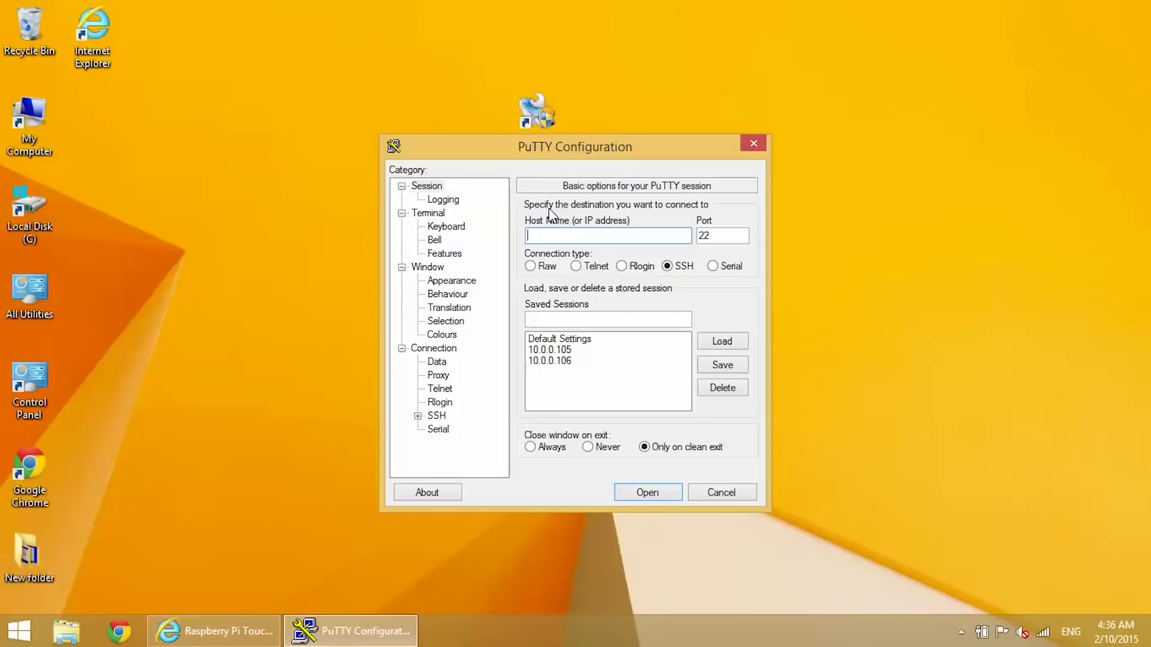
{"action": "double_click", "coordinate": [556, 361]}
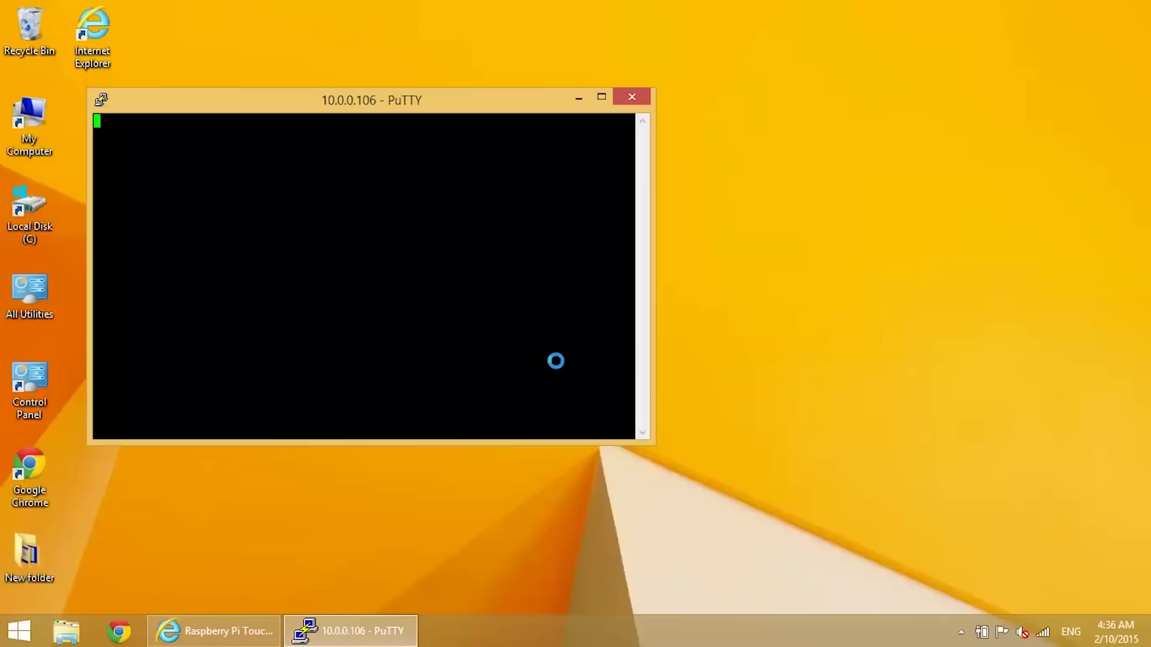
{"action": "type", "text": "pi"}
{"action": "key", "text": "Return"}
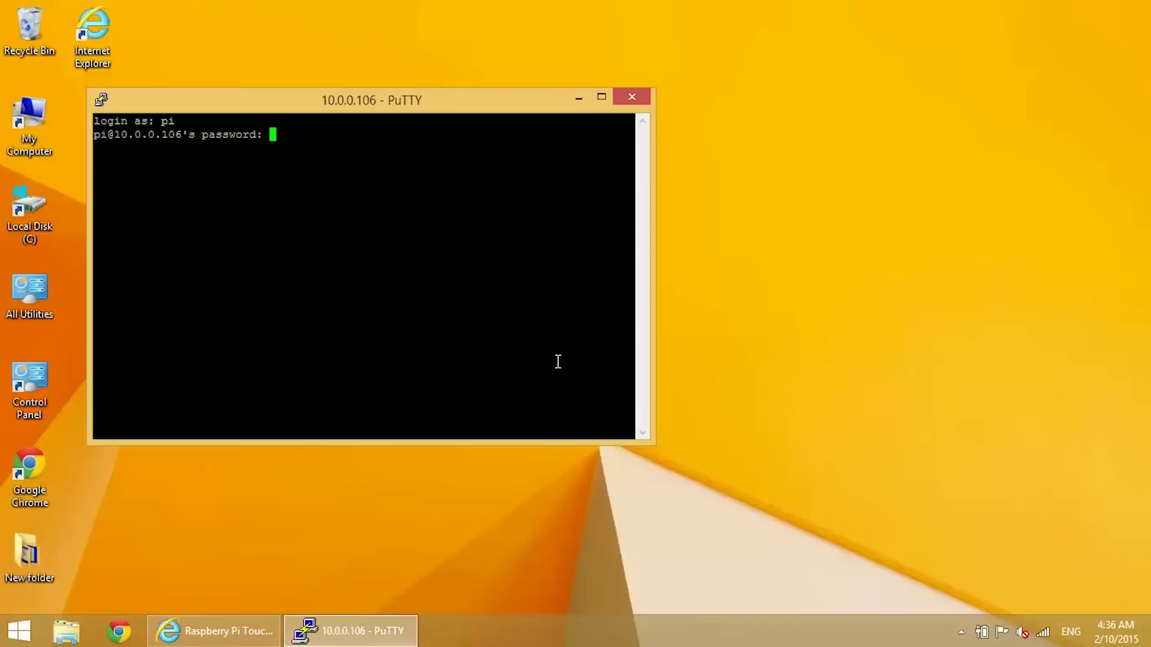
{"action": "key", "text": "Return"}
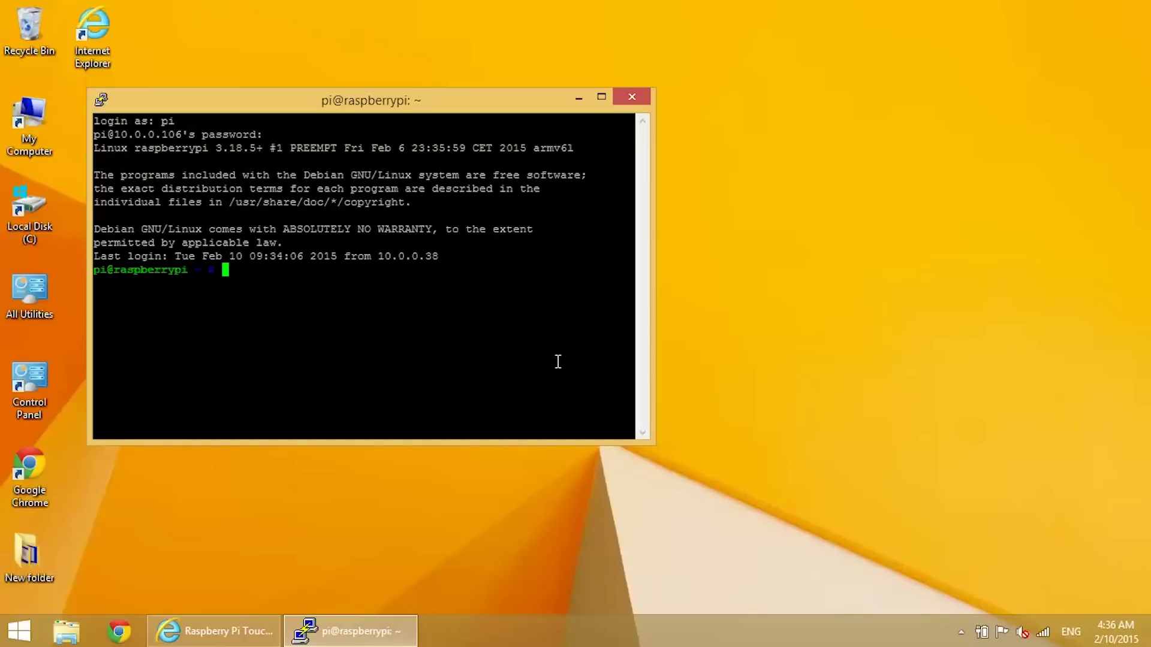
{"action": "type", "text": "sudo nano /etc/X"}
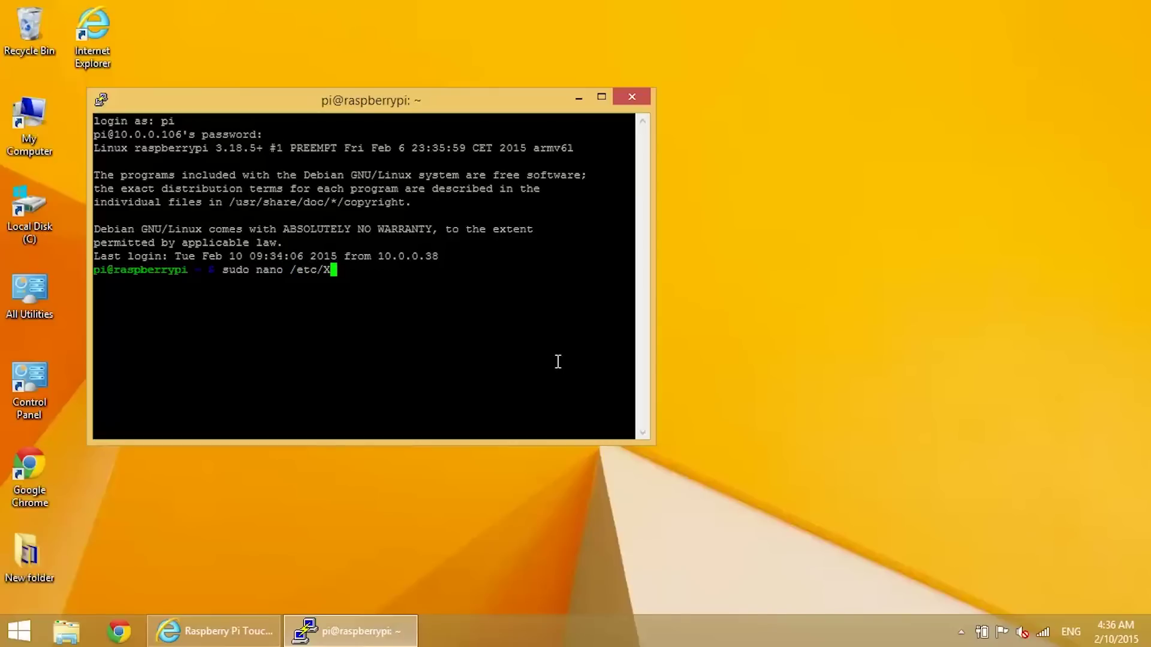
{"action": "type", "text": "11/xinit/xinitrc"}
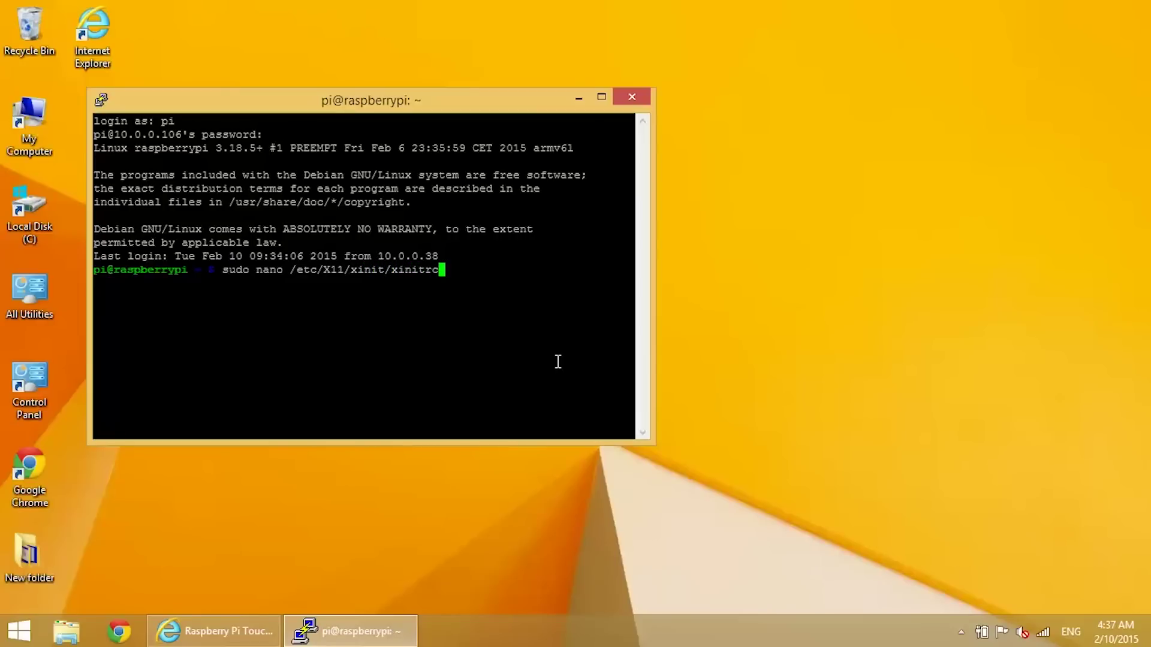
Open /etc/X11/xinit/xinitrc in nano with sudo and add blank lines above the '. /etc/X11/Xsession' line
{"action": "key", "text": "Return"}
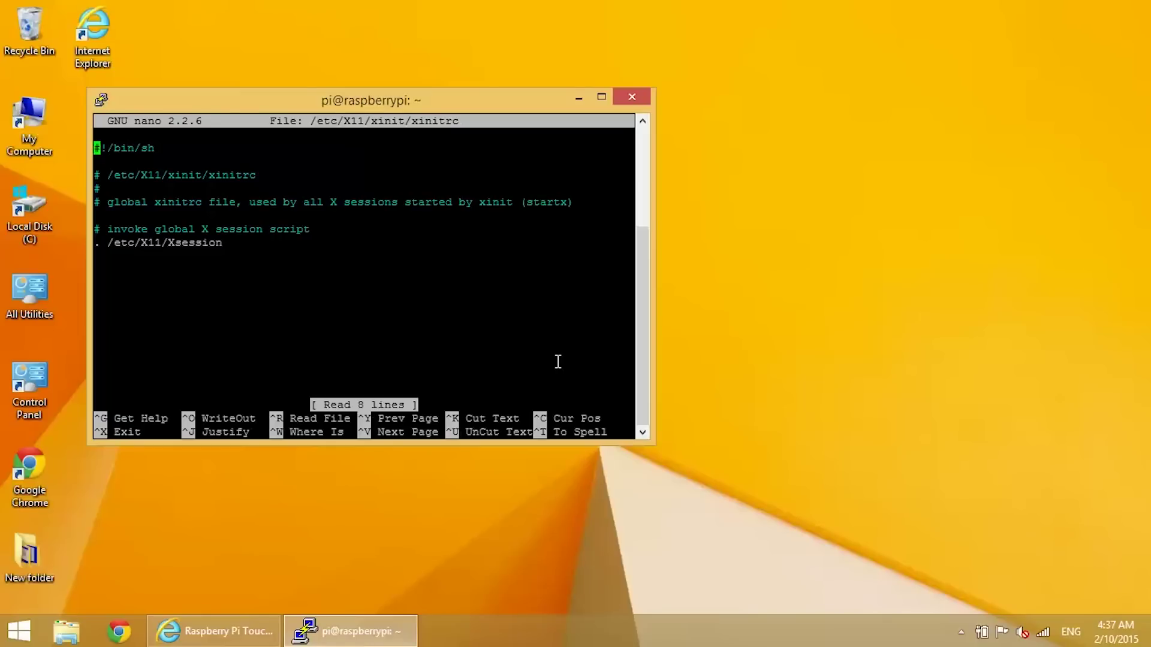
{"action": "key", "text": "Down"}
{"action": "key", "text": "Down"}
{"action": "key", "text": "Down"}
{"action": "key", "text": "Down"}
{"action": "key", "text": "Down"}
{"action": "key", "text": "Down"}
{"action": "key", "text": "Down"}
{"action": "key", "text": "Return"}
{"action": "key", "text": "Return"}
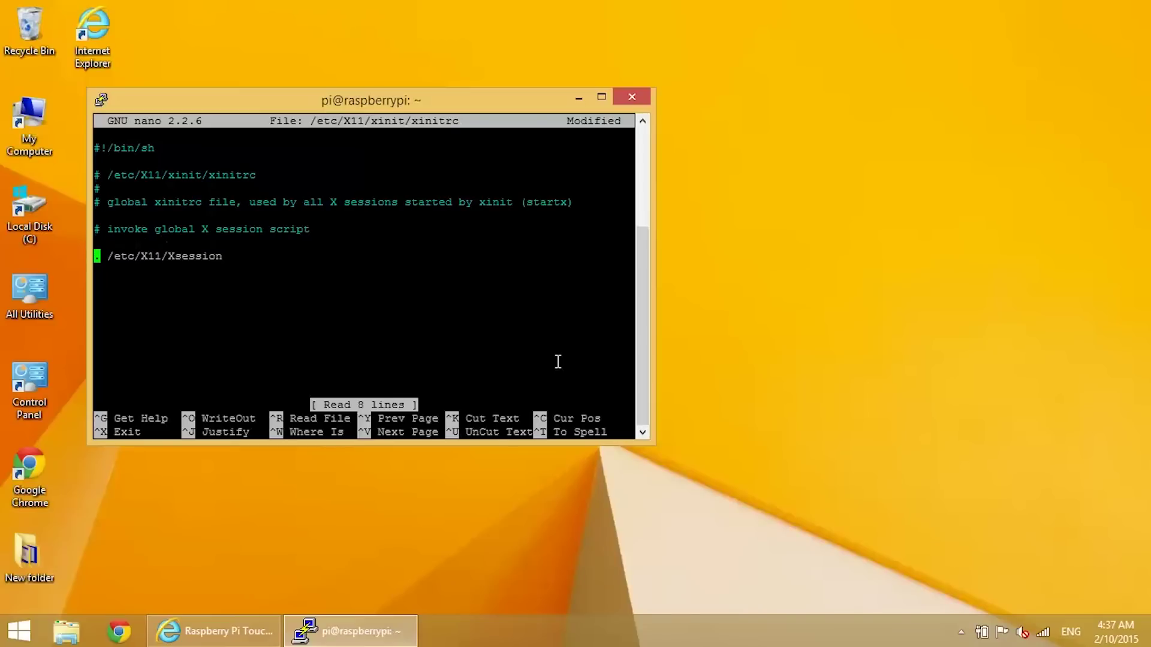
{"action": "key", "text": "Up"}
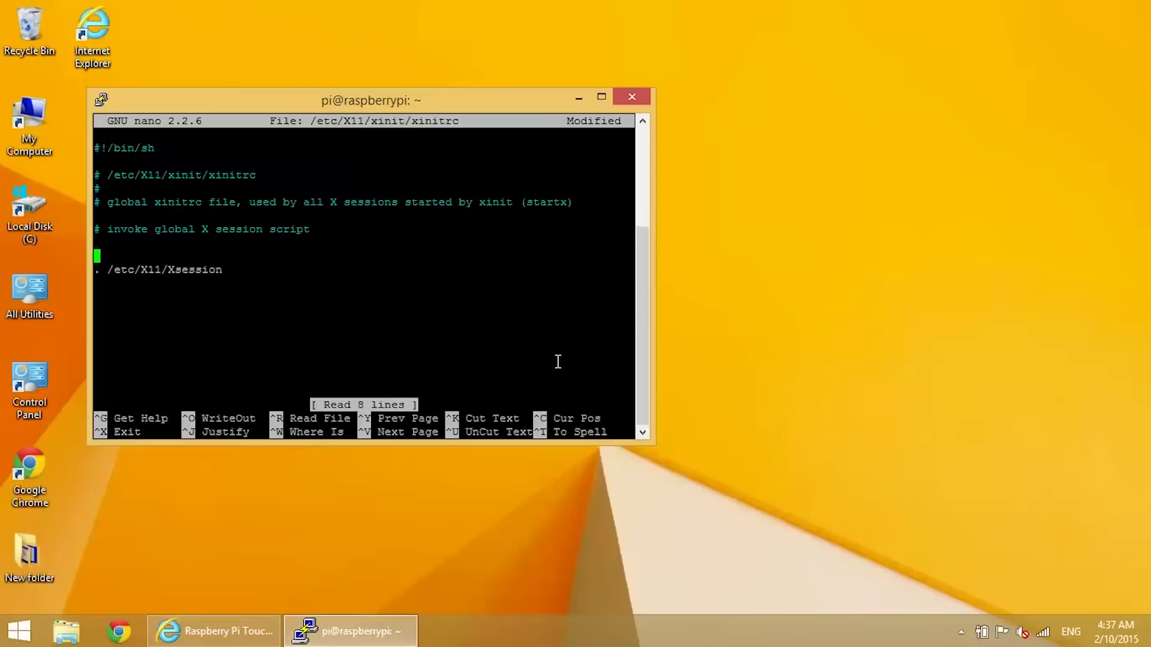
{"action": "key", "text": "Up"}
{"action": "left_click", "coordinate": [248, 642]}
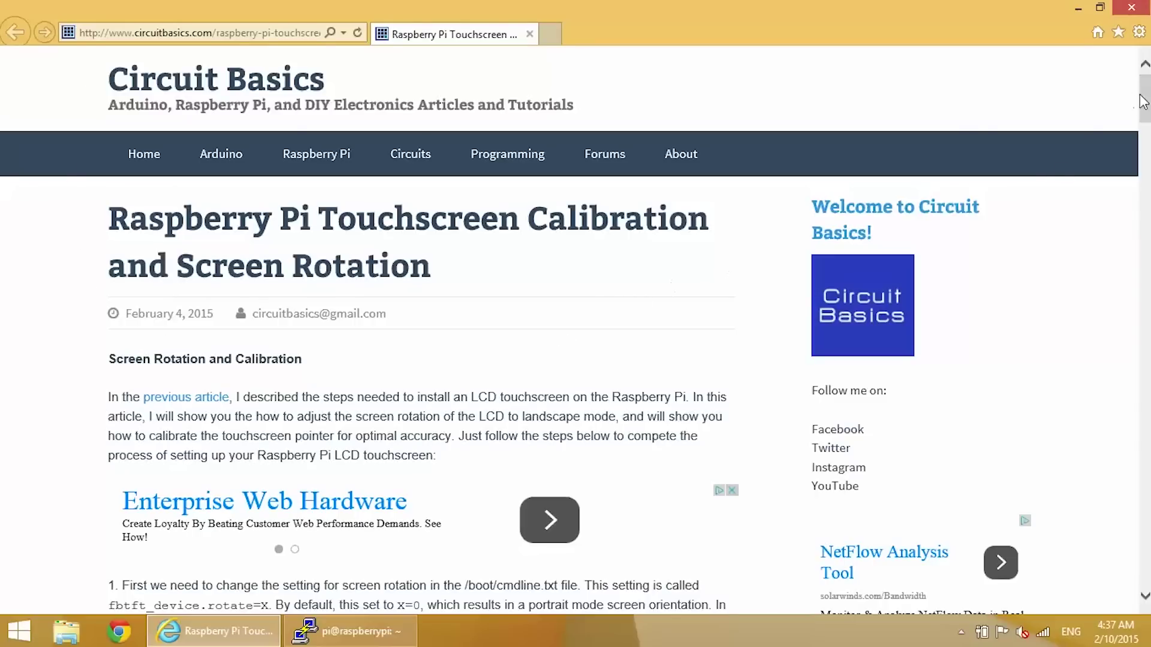
Copy the 'DISPLAY=:0 xinput' axis-inversion line from the Circuit Basics touchscreen calibration article
{"action": "left_click_drag", "start_coordinate": [1148, 108], "coordinate": [1149, 301]}
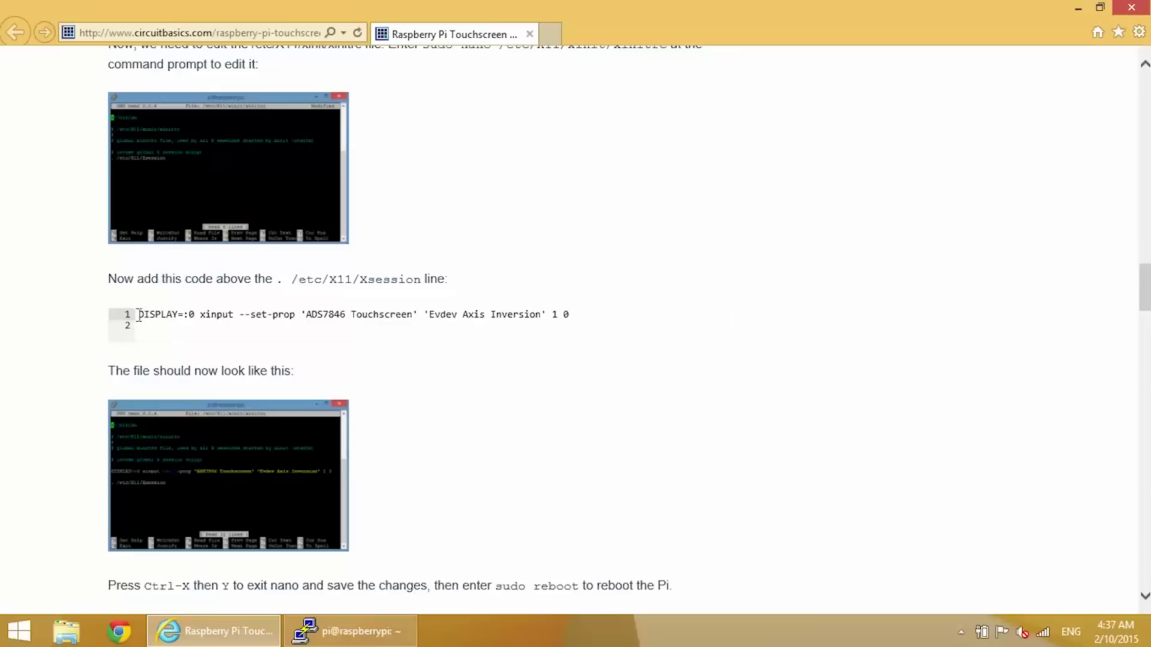
{"action": "left_click_drag", "start_coordinate": [139, 315], "coordinate": [142, 327]}
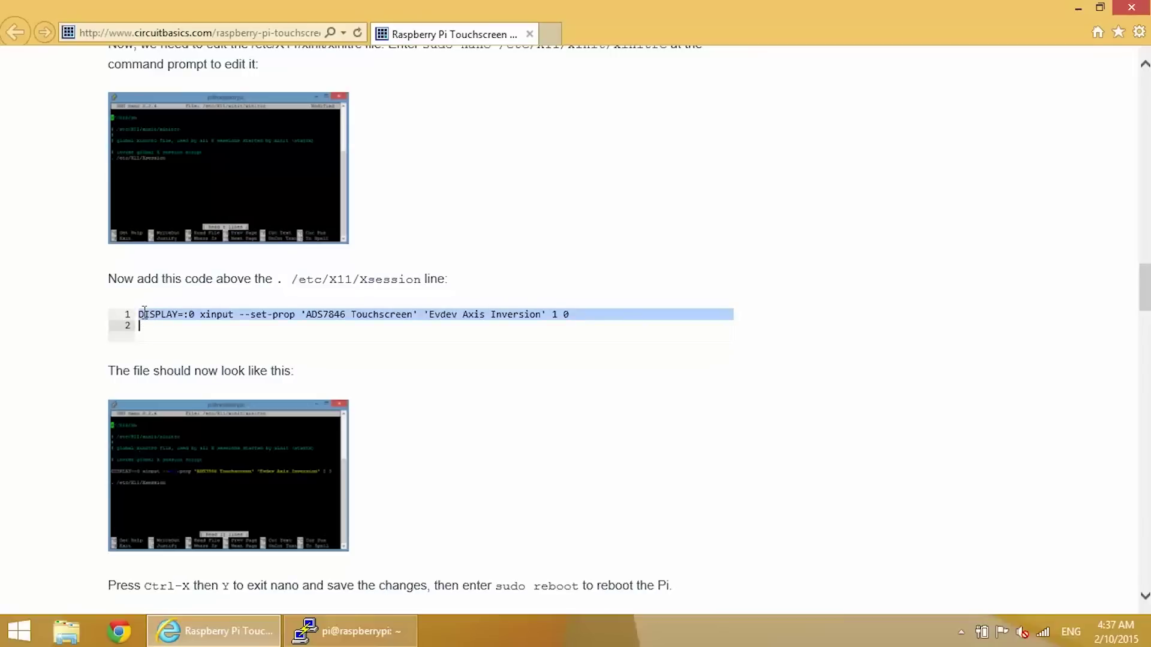
{"action": "right_click", "coordinate": [144, 312]}
{"action": "left_click", "coordinate": [183, 370]}
{"action": "left_click", "coordinate": [1077, 8]}
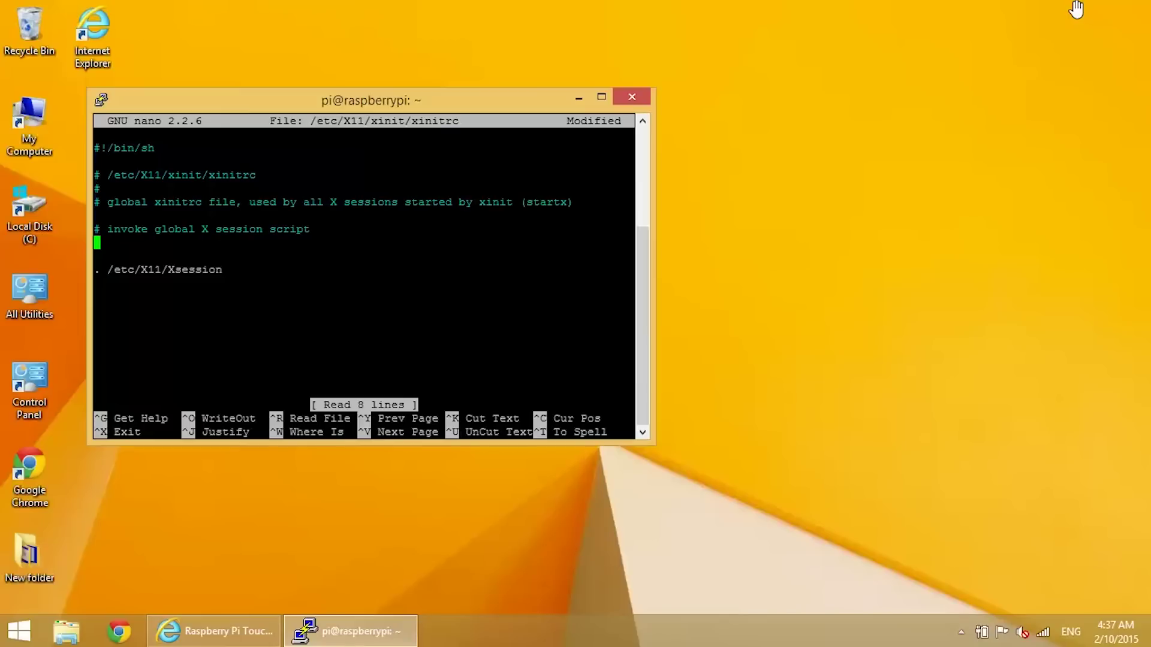
Paste the xinput line above the Xsession line, rejoin it onto one line, and save xinitrc
{"action": "right_click", "coordinate": [112, 248]}
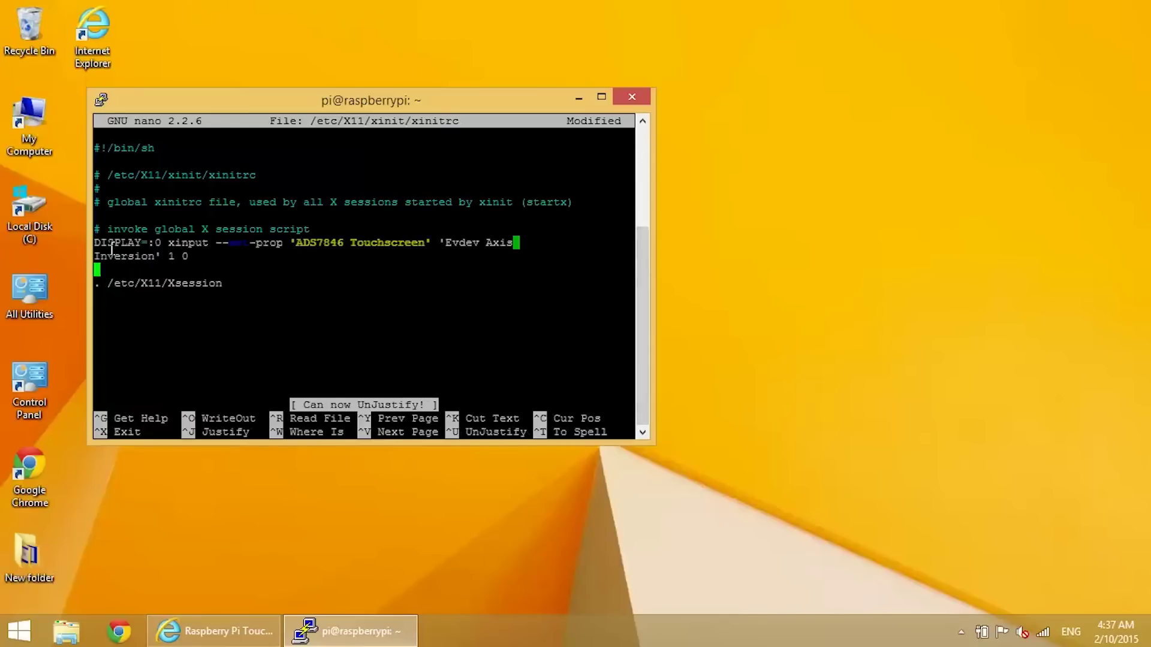
{"action": "key", "text": "Up"}
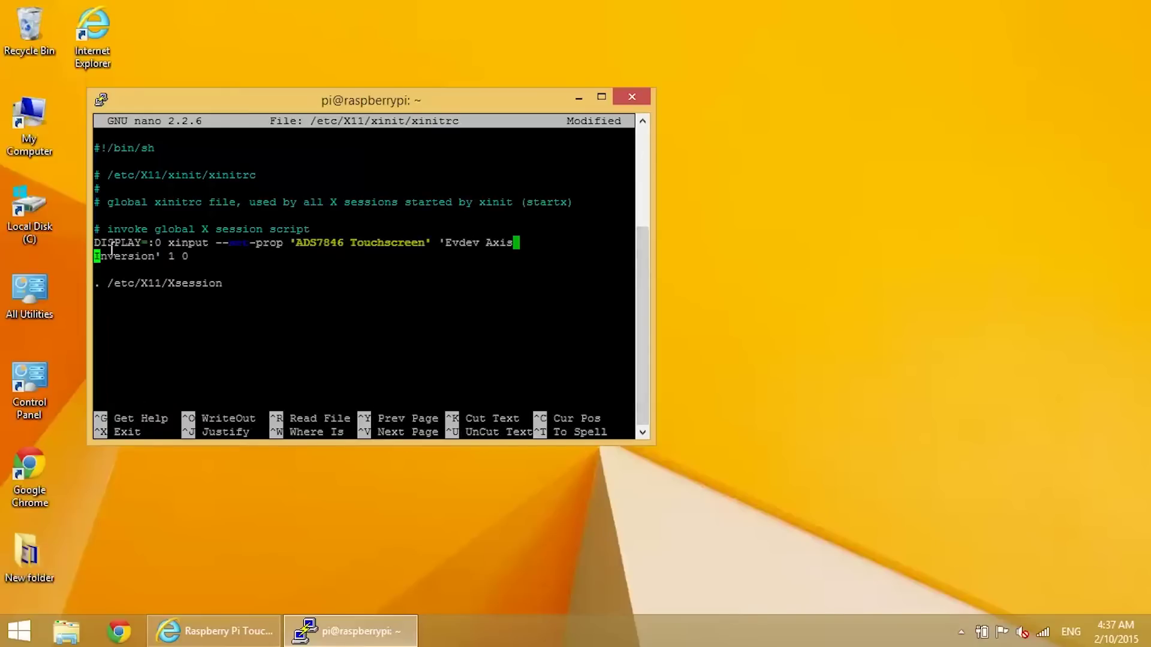
{"action": "key", "text": "BackSpace"}
{"action": "key", "text": "ctrl+x"}
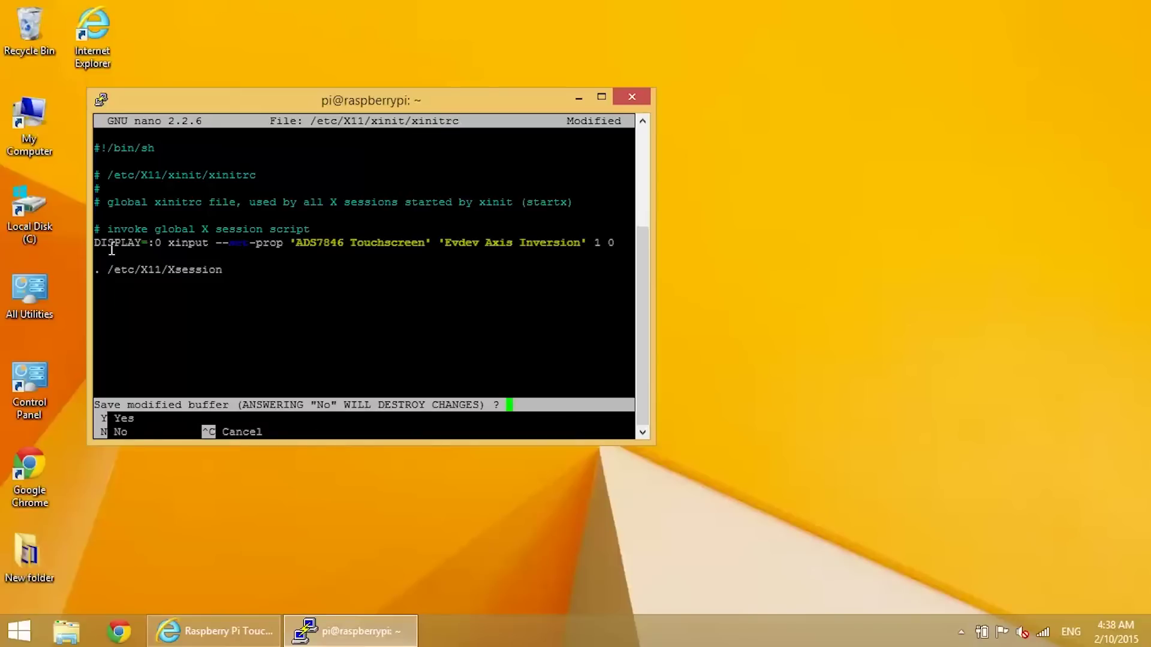
{"action": "key", "text": "y"}
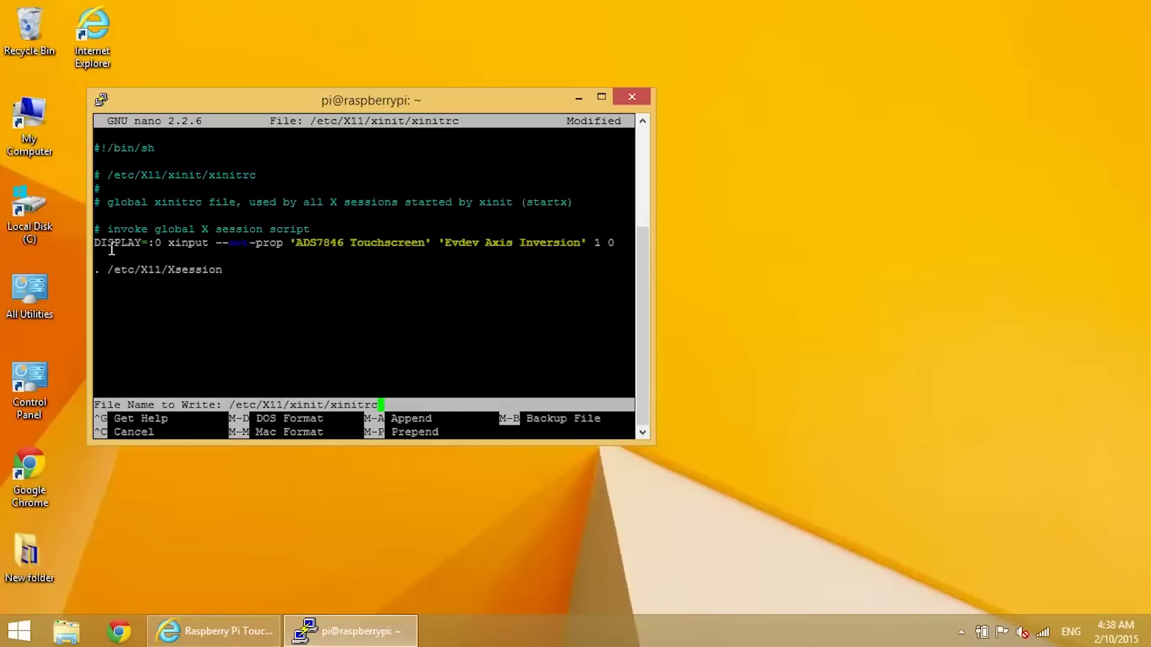
{"action": "key", "text": "Return"}
Reboot the Pi with sudo reboot and close the disconnected PuTTY session
{"action": "type", "text": "sud"}
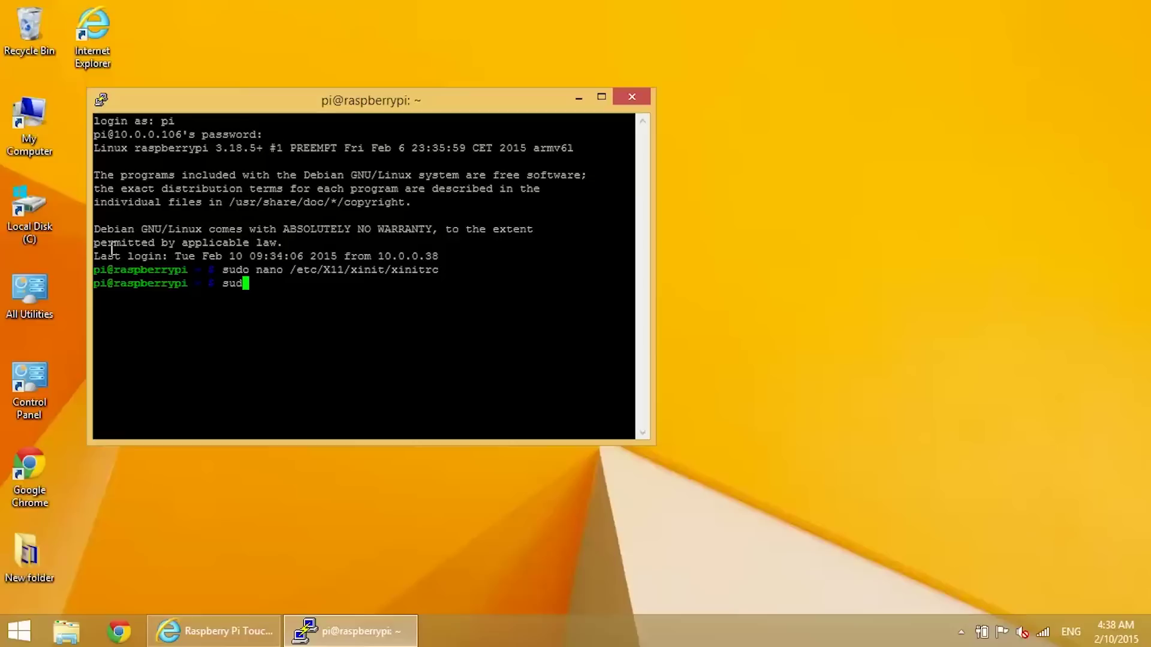
{"action": "type", "text": "o reboot"}
{"action": "key", "text": "Return"}
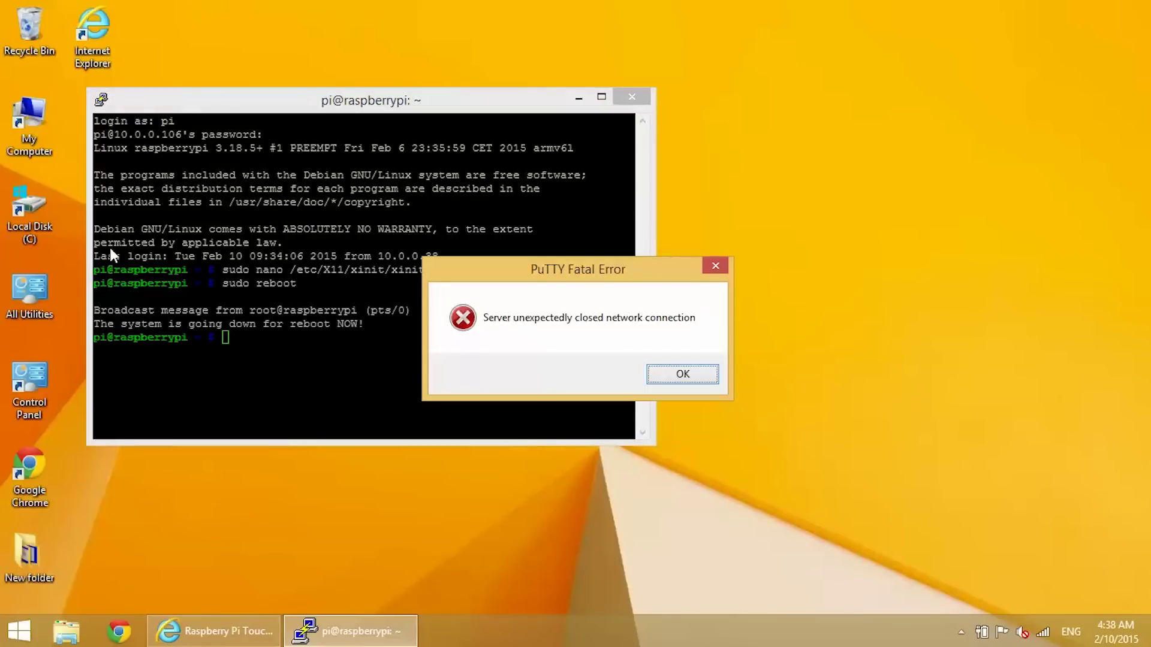
{"action": "left_click", "coordinate": [688, 380]}
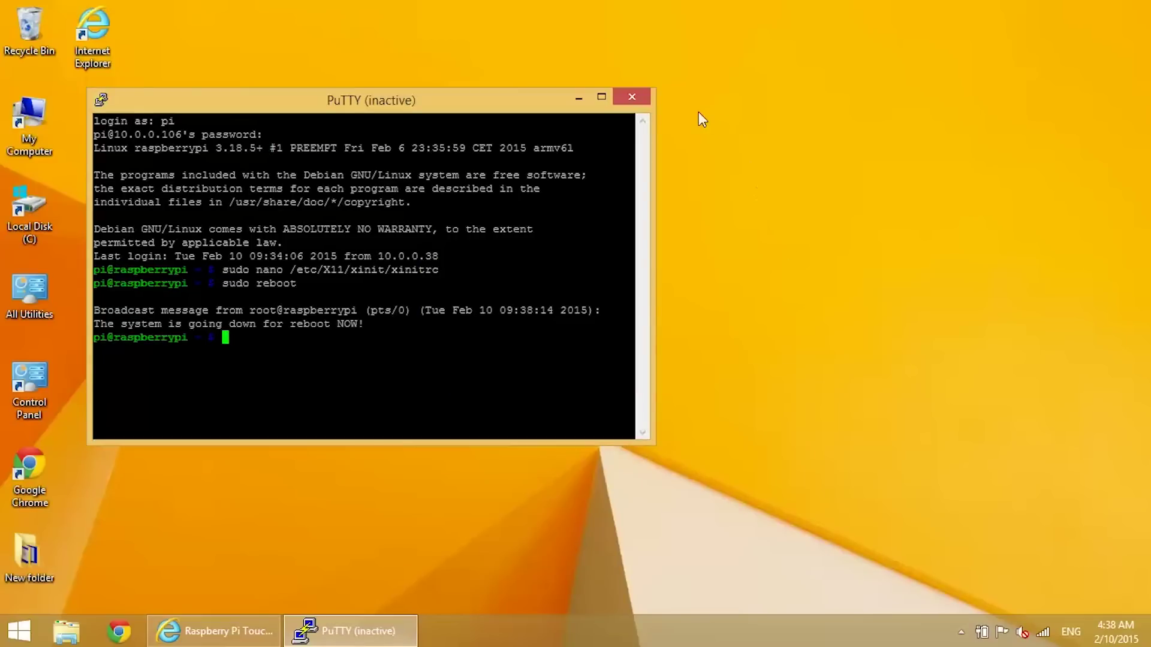
{"action": "left_click", "coordinate": [645, 103]}
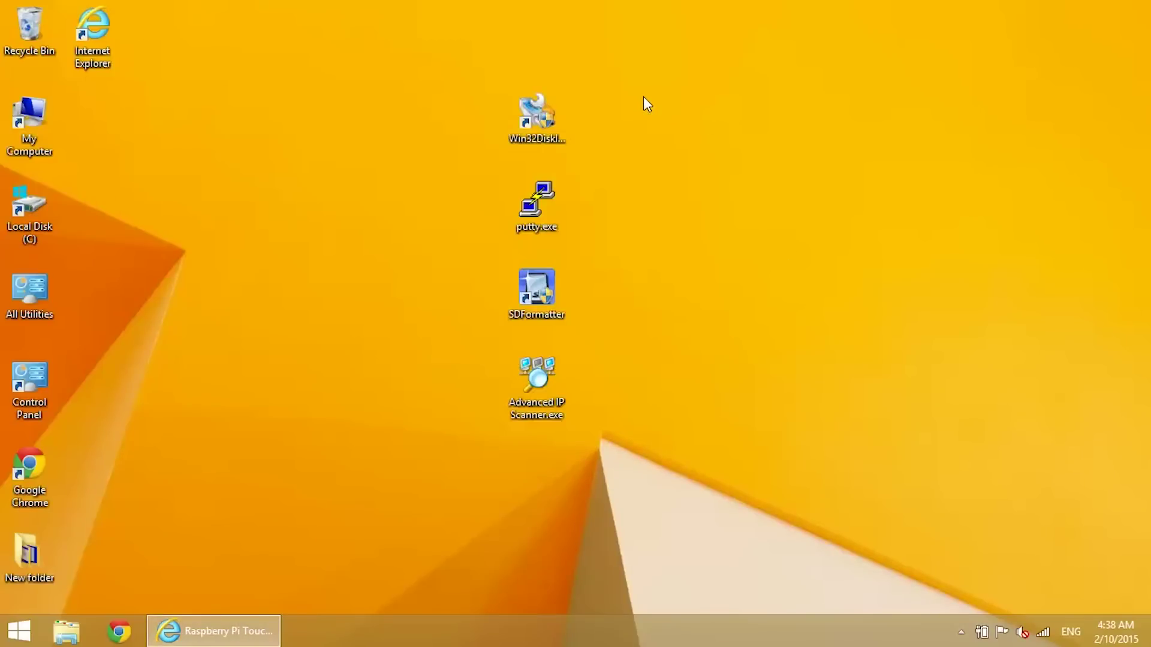